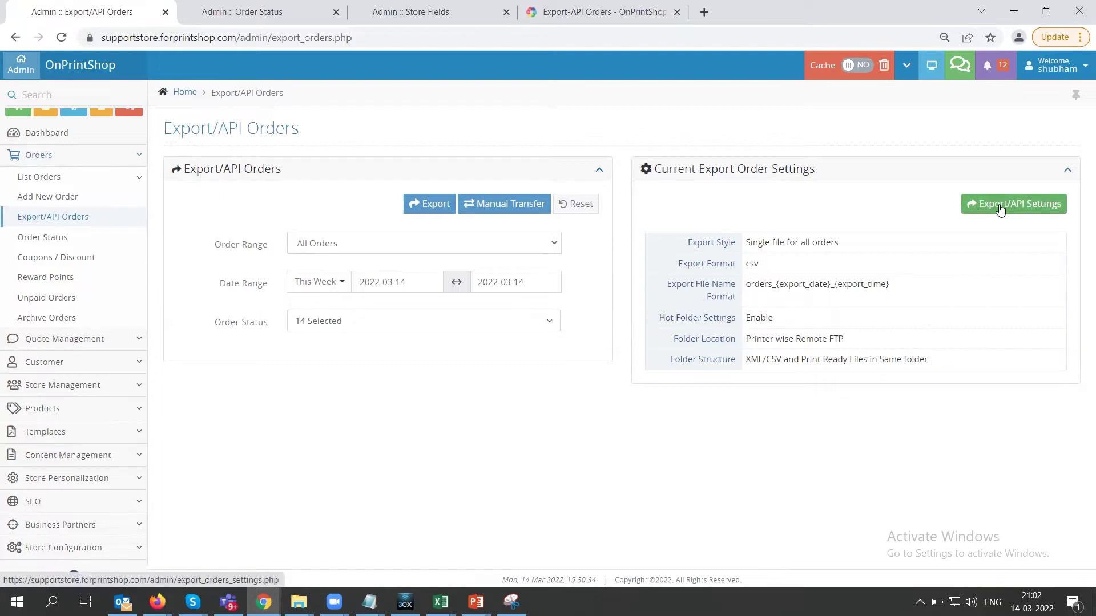
Open the Export/API Settings page and review the available Export Style options.
left_click(1000, 209)
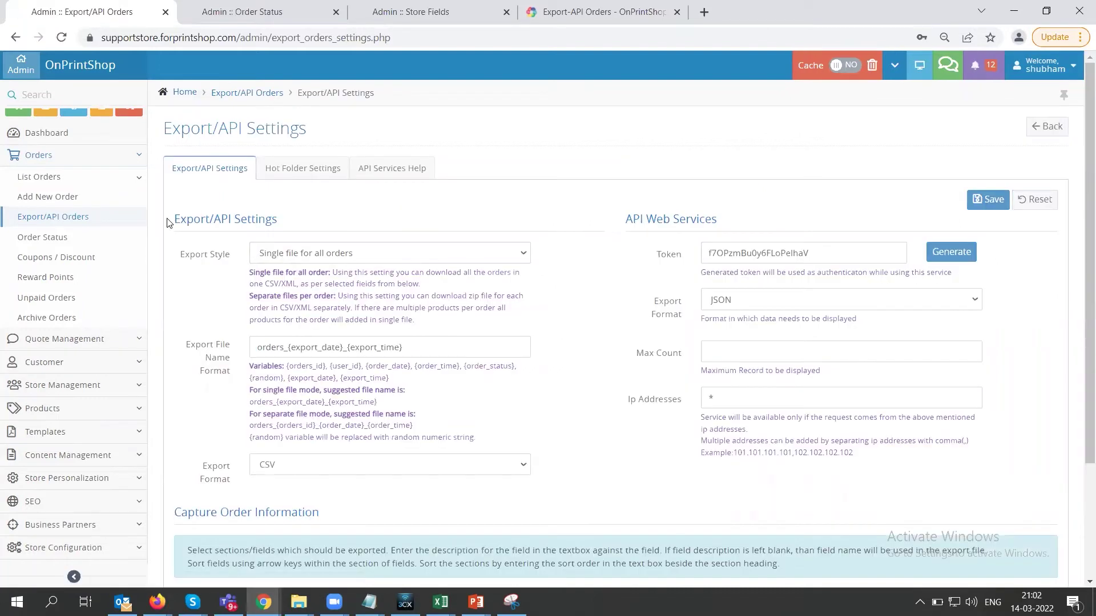
left_click_drag(174, 217, 283, 221)
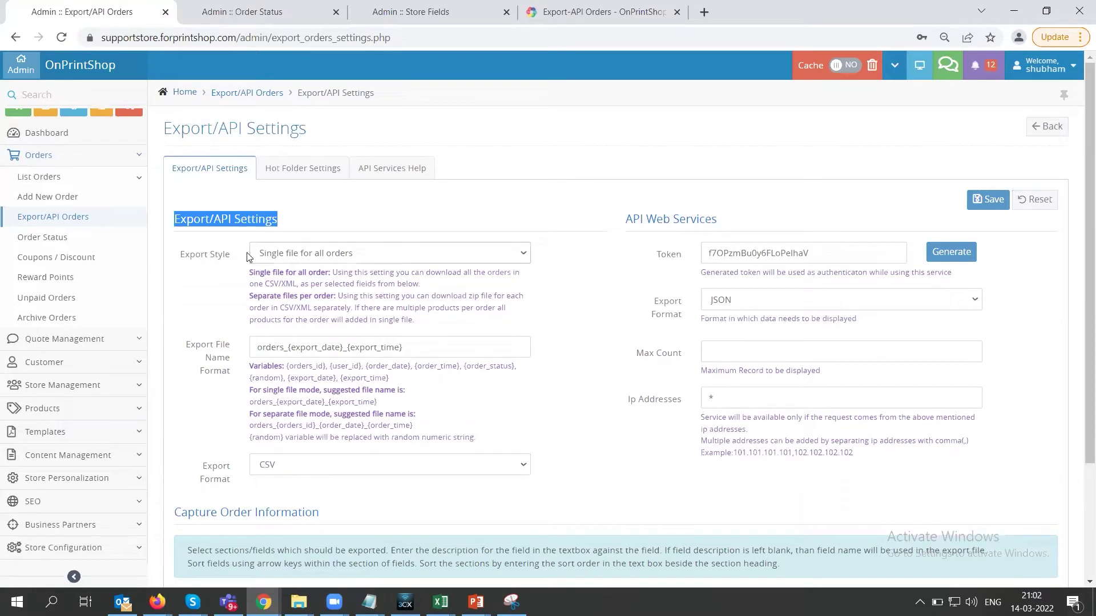
left_click(279, 257)
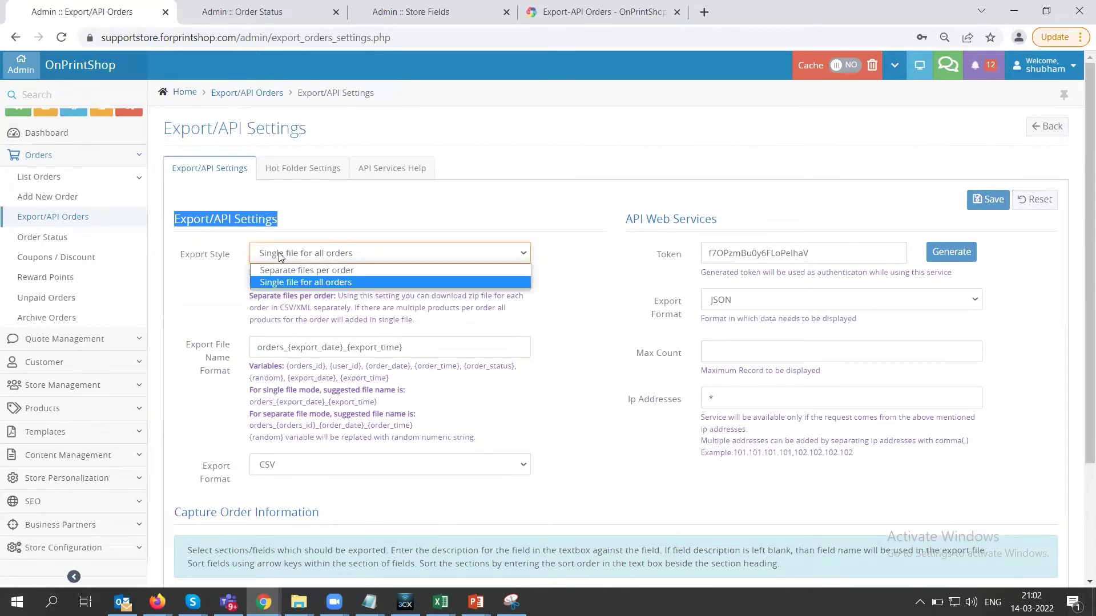
key("Up")
left_click(208, 291)
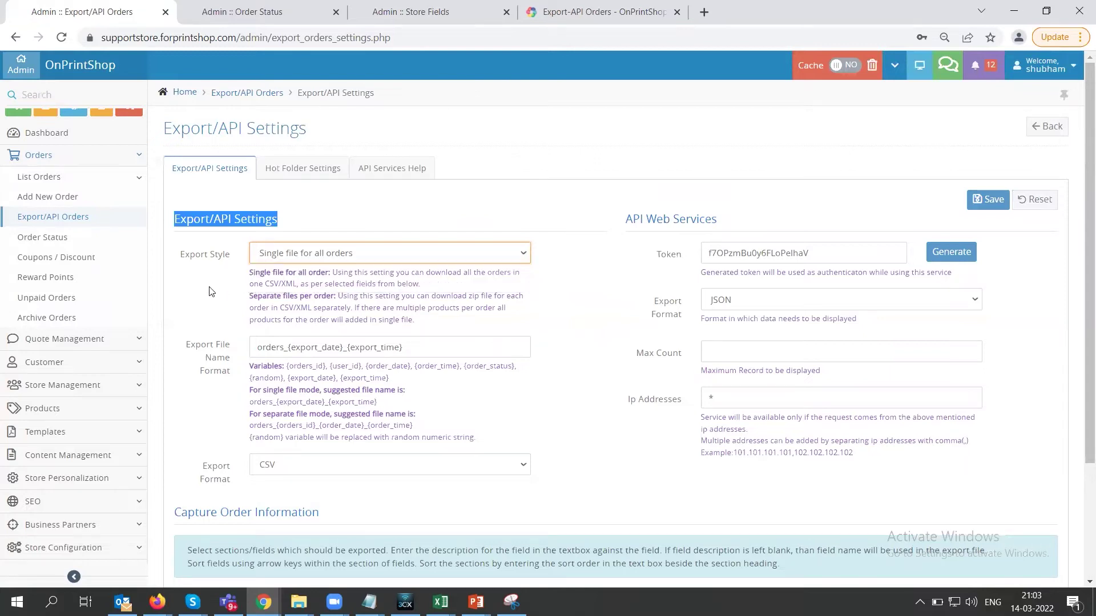
left_click(209, 290)
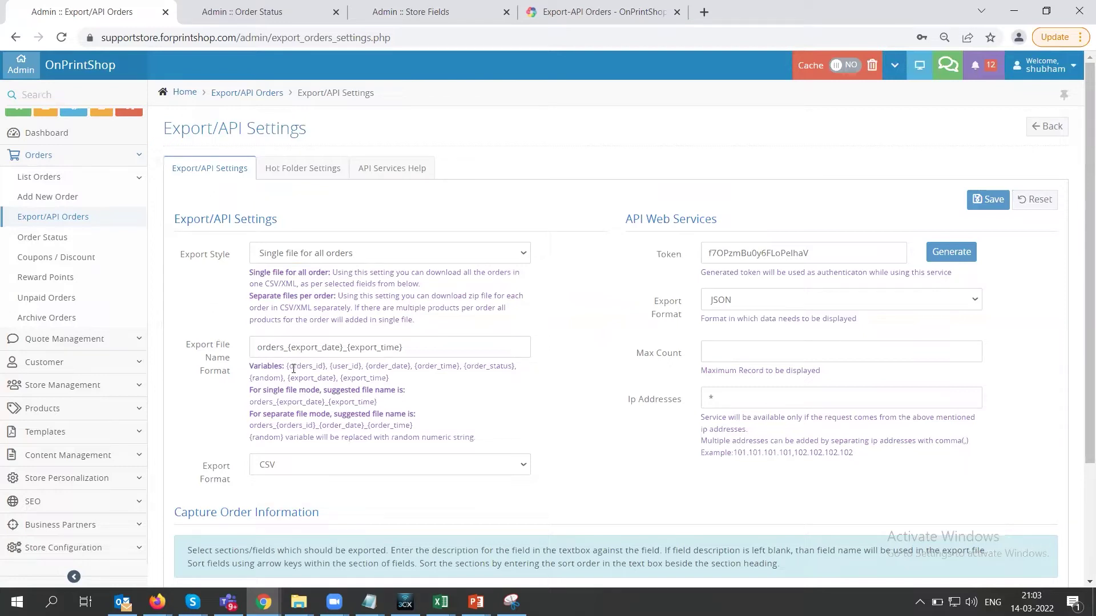
Review the variables for the Export File Name Format and the available order Export Format options.
left_click_drag(286, 366, 328, 366)
left_click(439, 349)
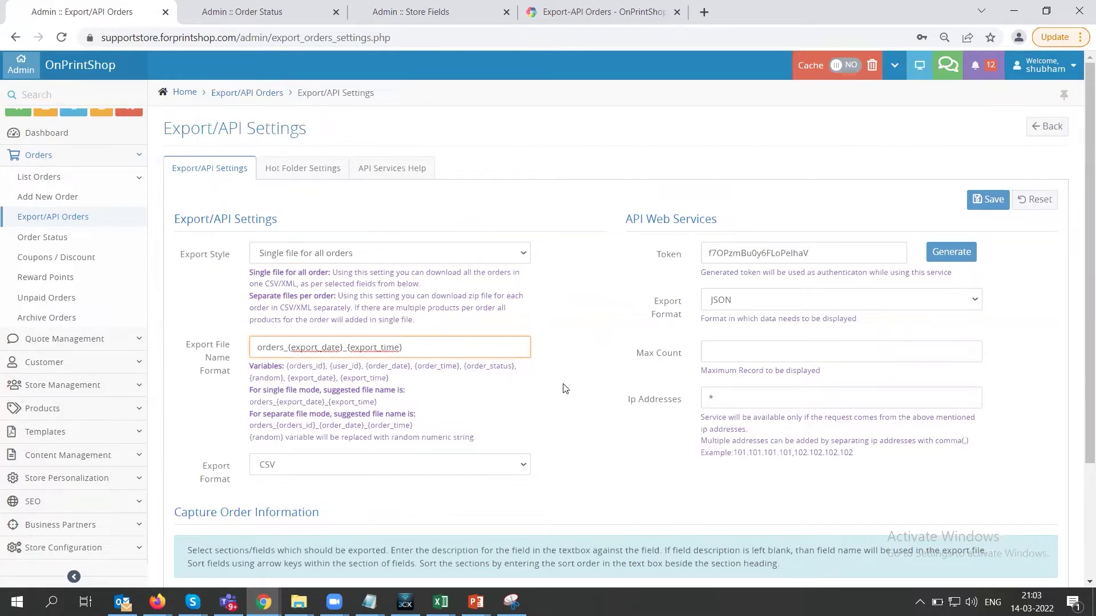
scroll(552, 399, "down", 2)
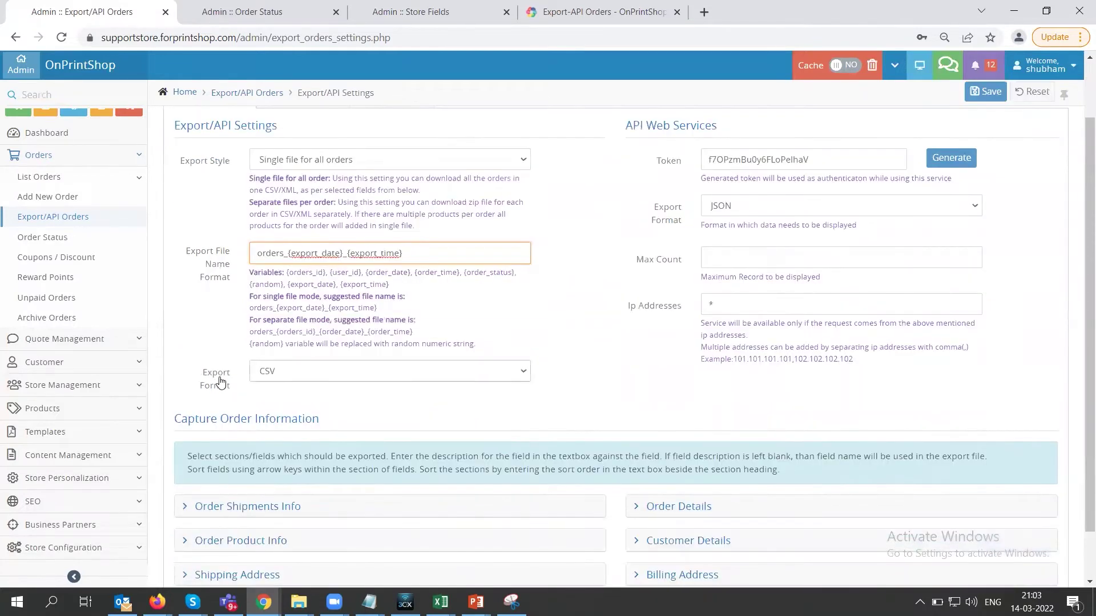
left_click(274, 373)
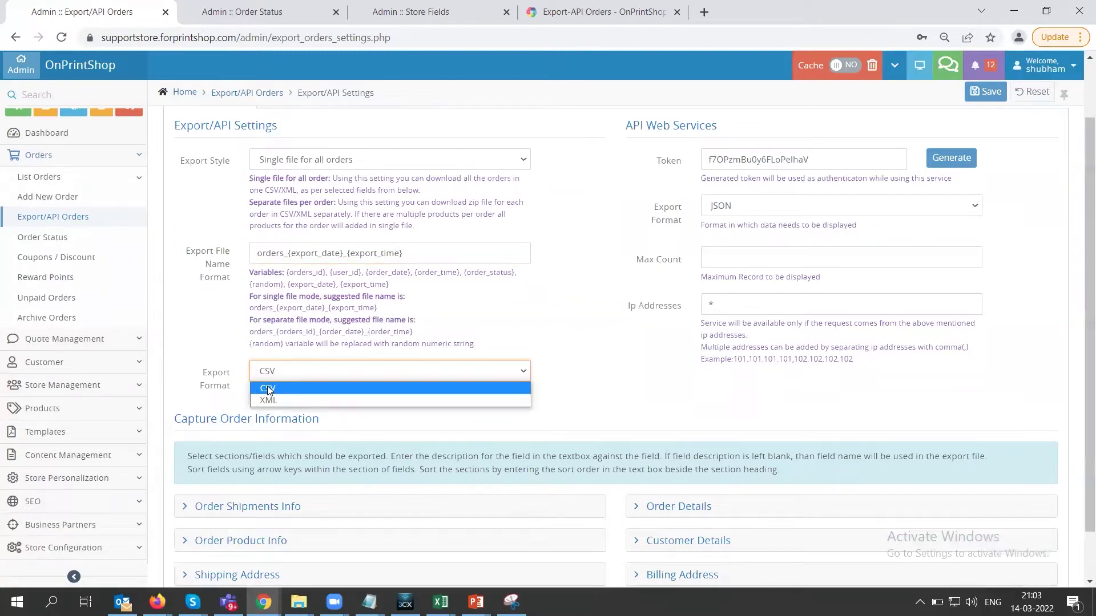
left_click(228, 402)
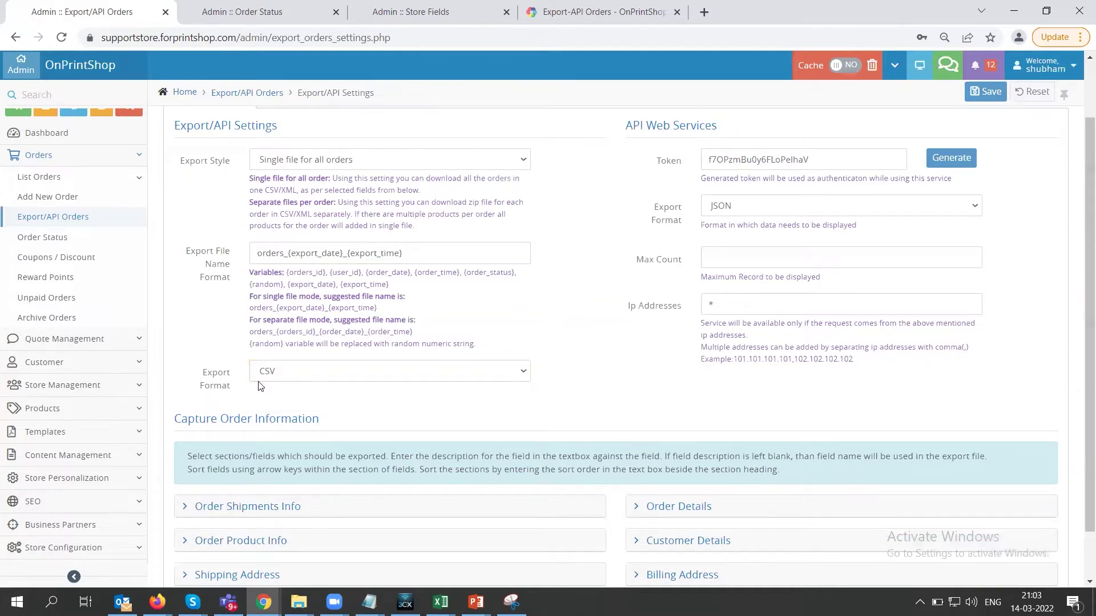
Under Capture Order Information, view Order Details and select Product Name, Total Weight, Product Weight and Package Dimension in Order Shipments Info.
scroll(240, 411, "down", 1)
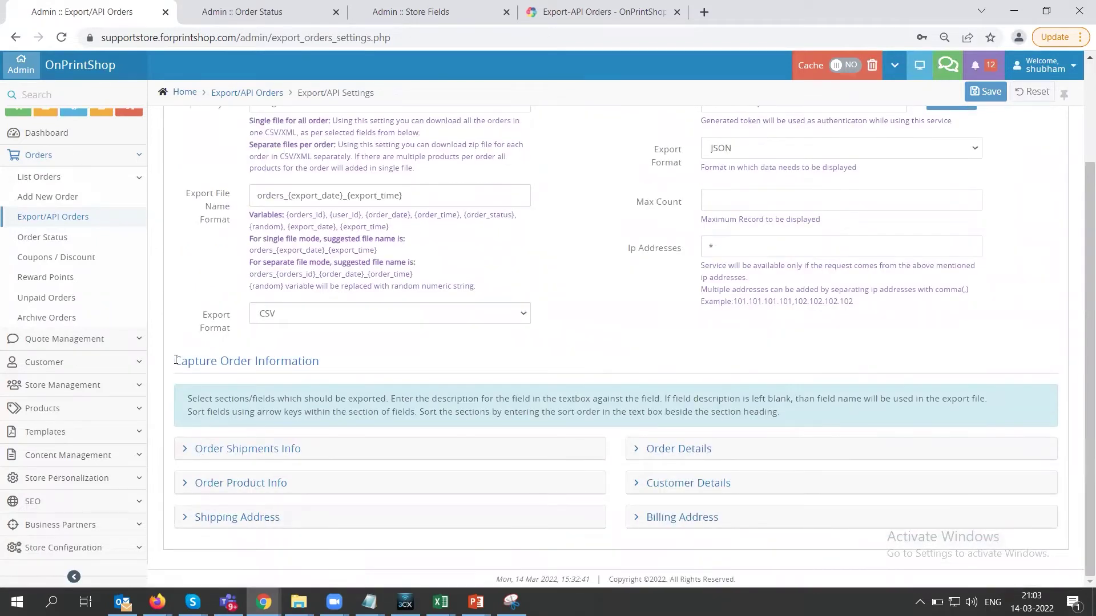
left_click(184, 450)
scroll(602, 393, "down", 1)
left_click(641, 378)
scroll(641, 355, "down", 2)
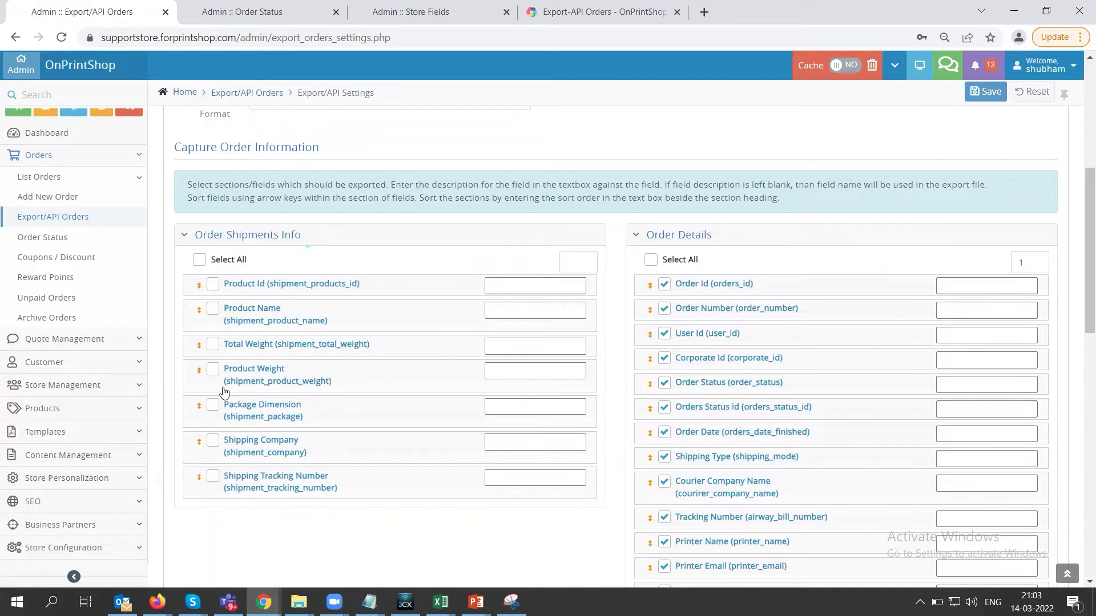
left_click(213, 309)
left_click(212, 344)
left_click(212, 370)
left_click(212, 404)
scroll(716, 345, "down", 3)
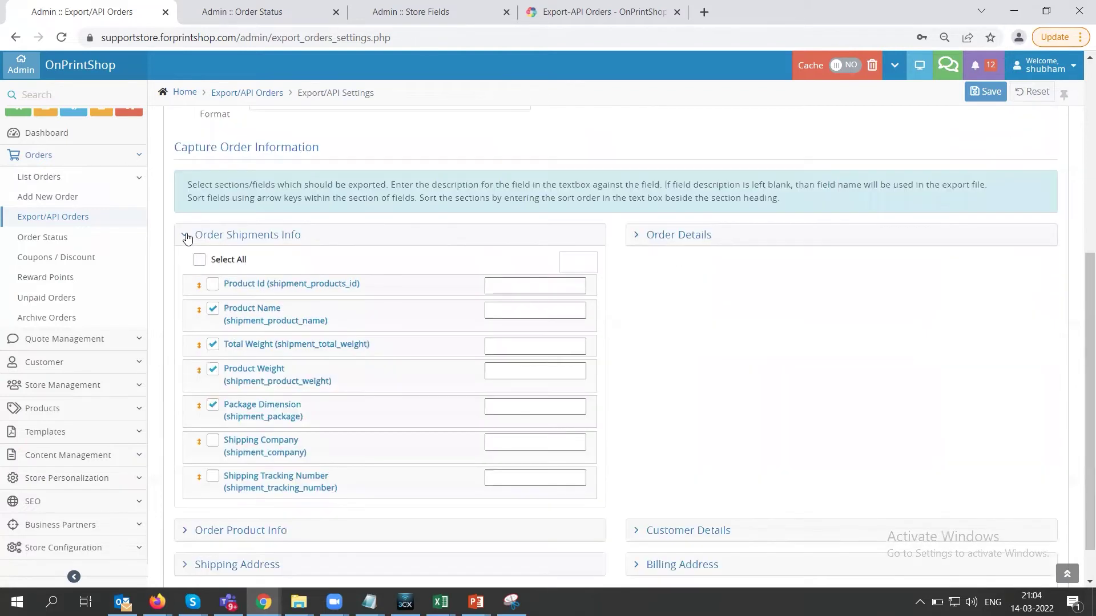
left_click(187, 236)
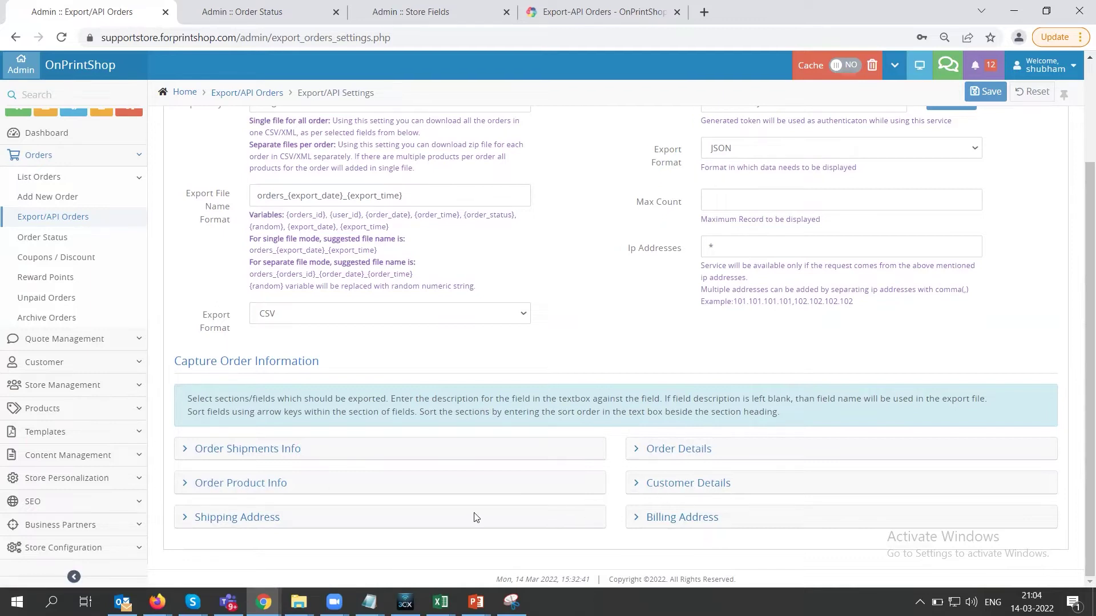
Open the Hot Folder Settings and review the Enable/Disable and Folder Location options.
scroll(753, 422, "up", 3)
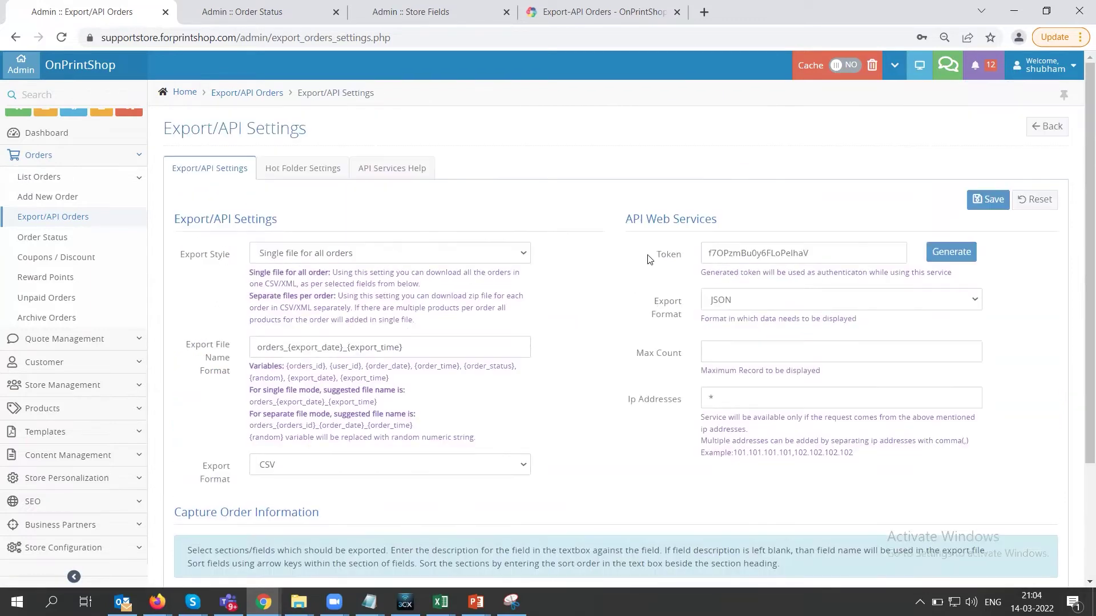
left_click(288, 169)
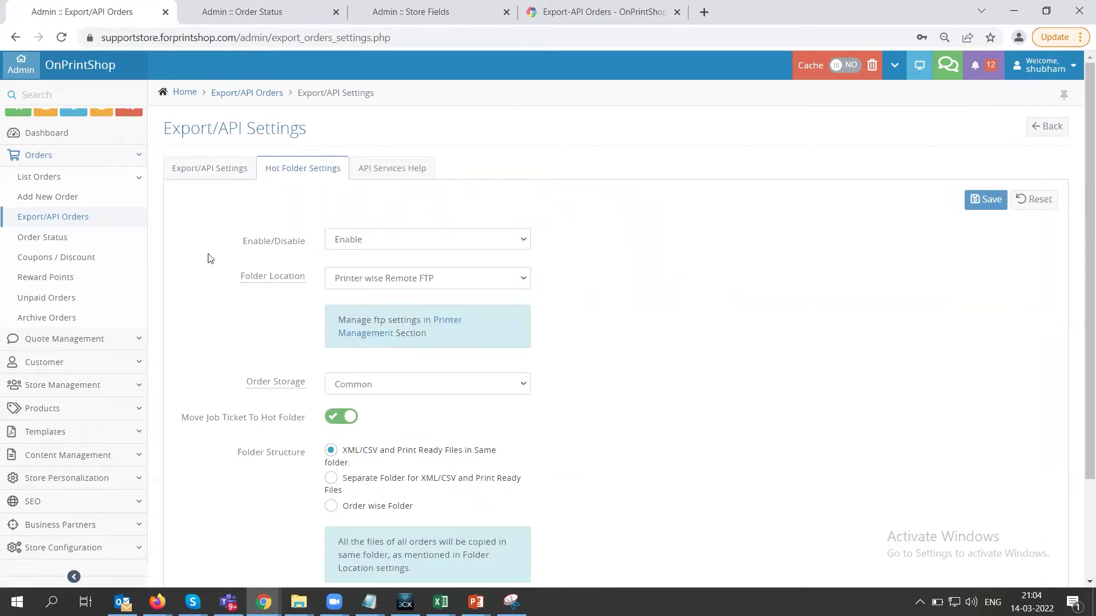
left_click(379, 240)
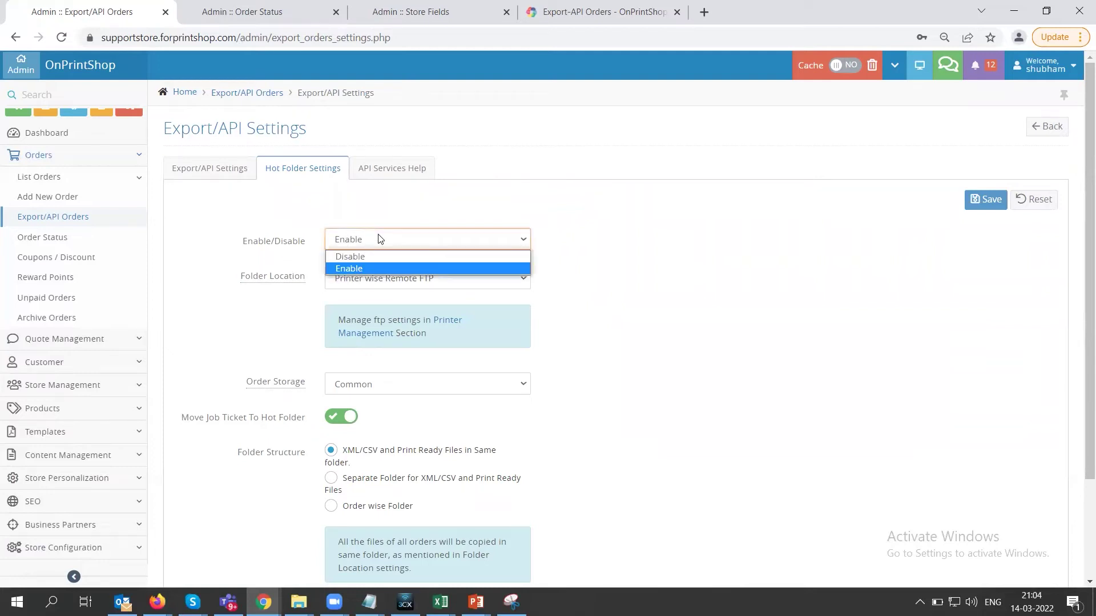
left_click(212, 230)
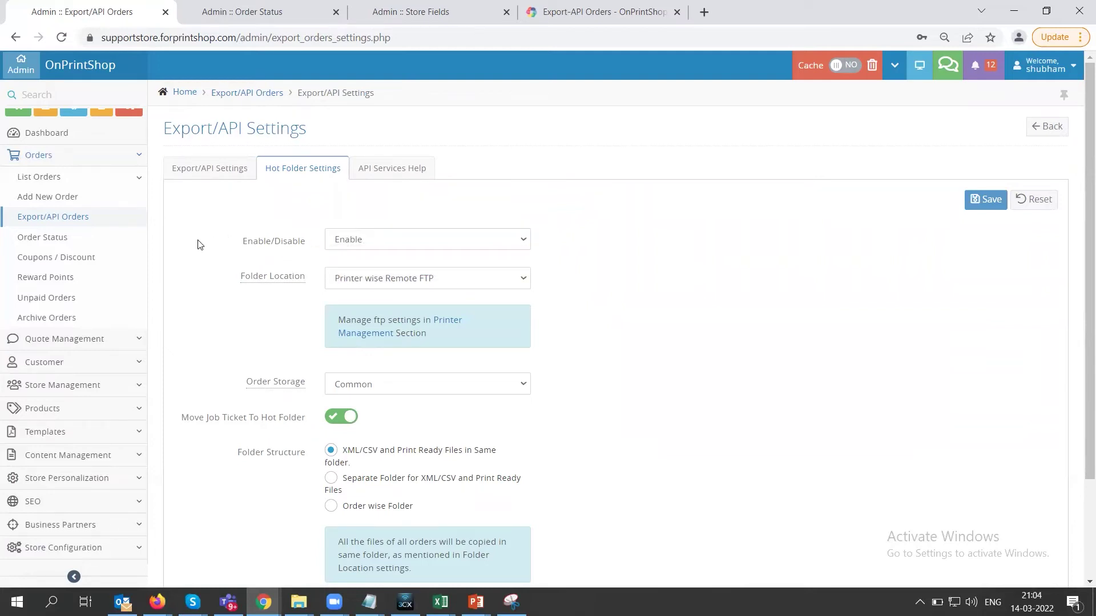
left_click(374, 285)
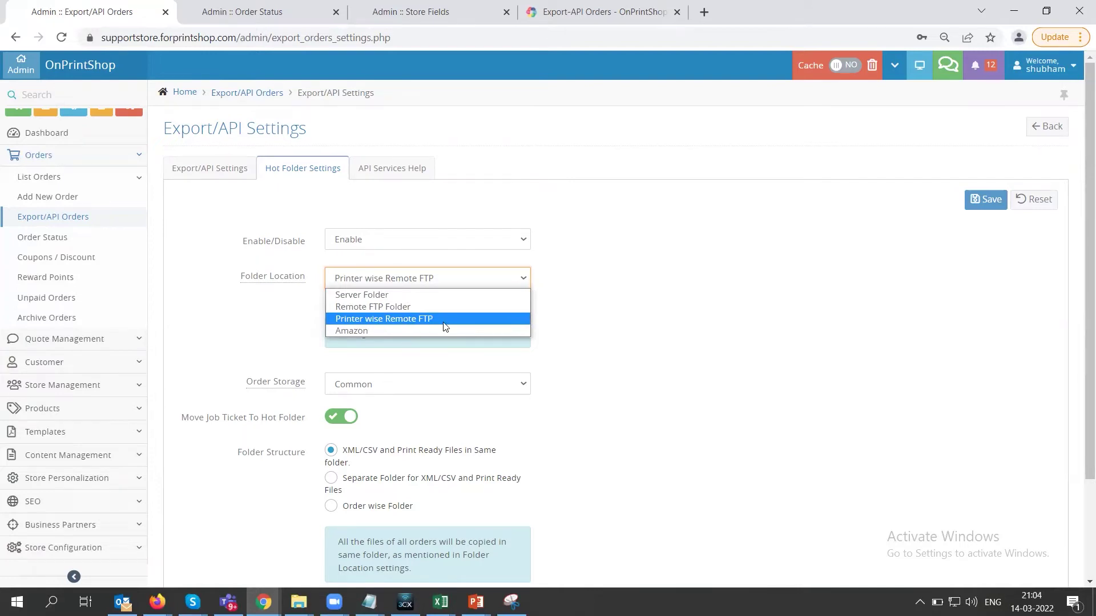
left_click(229, 323)
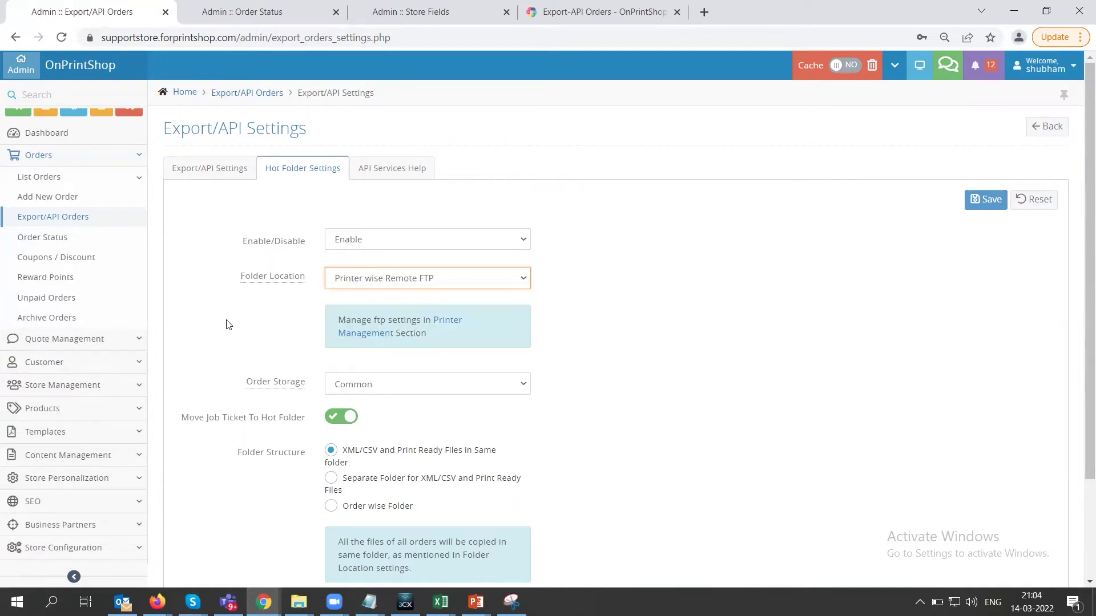
left_click(341, 280)
left_click(273, 324)
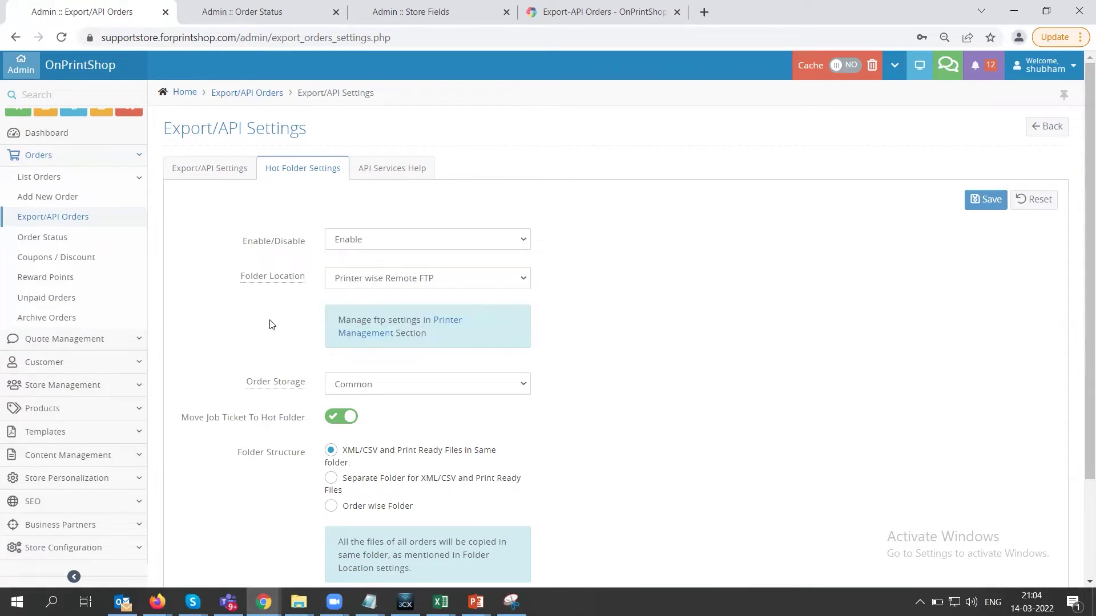
Review the Order Storage options and the folder structure choices for the hot folder.
scroll(247, 352, "down", 2)
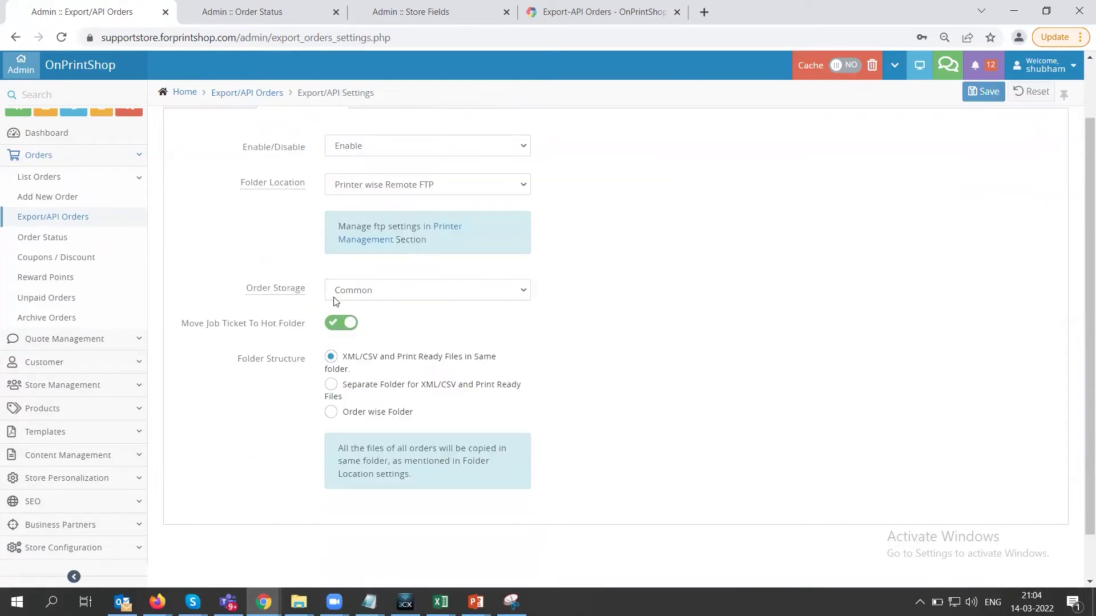
left_click(362, 289)
left_click(363, 290)
scroll(662, 347, "up", 2)
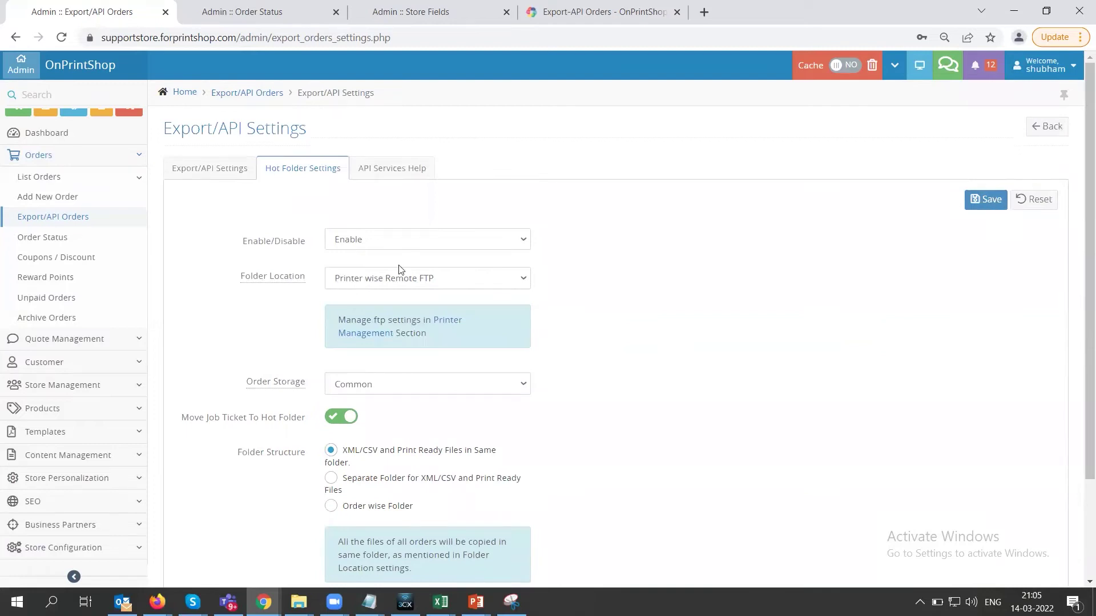
View the getOrdersInfo description in API Services Help and return to the main Export/API Settings.
left_click(366, 177)
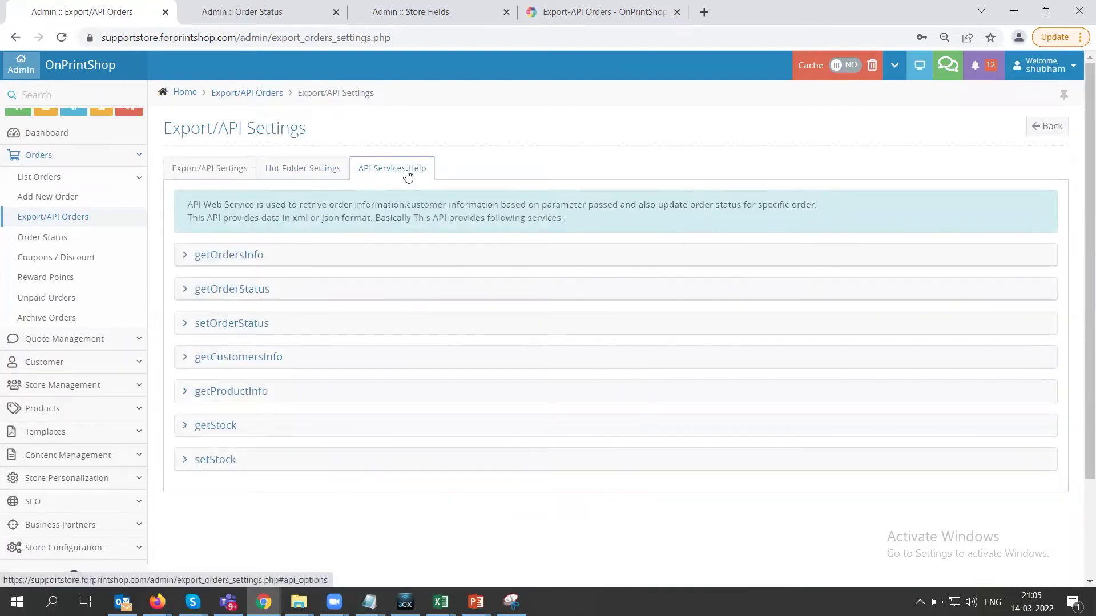
left_click(188, 261)
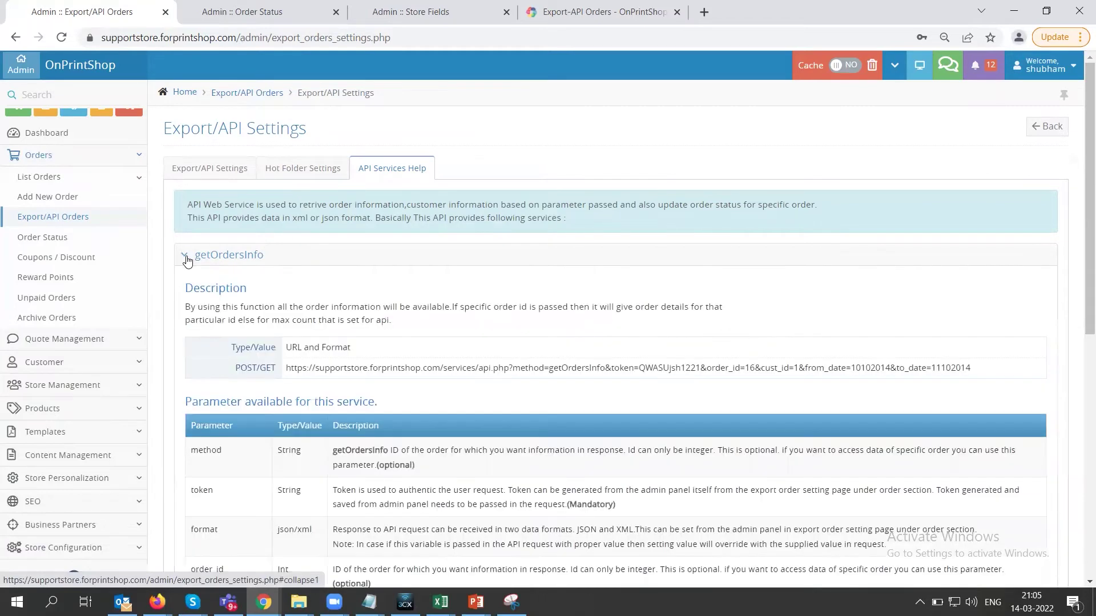
left_click(209, 170)
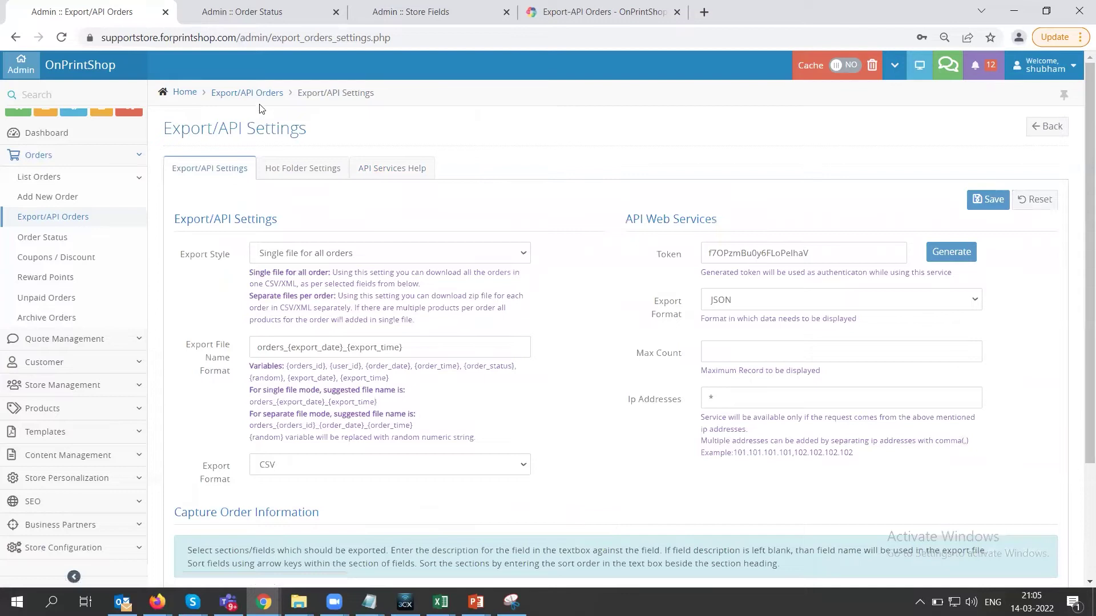
Go back to Export/API Orders and export All Orders with the date range set to Last Month.
left_click(232, 97)
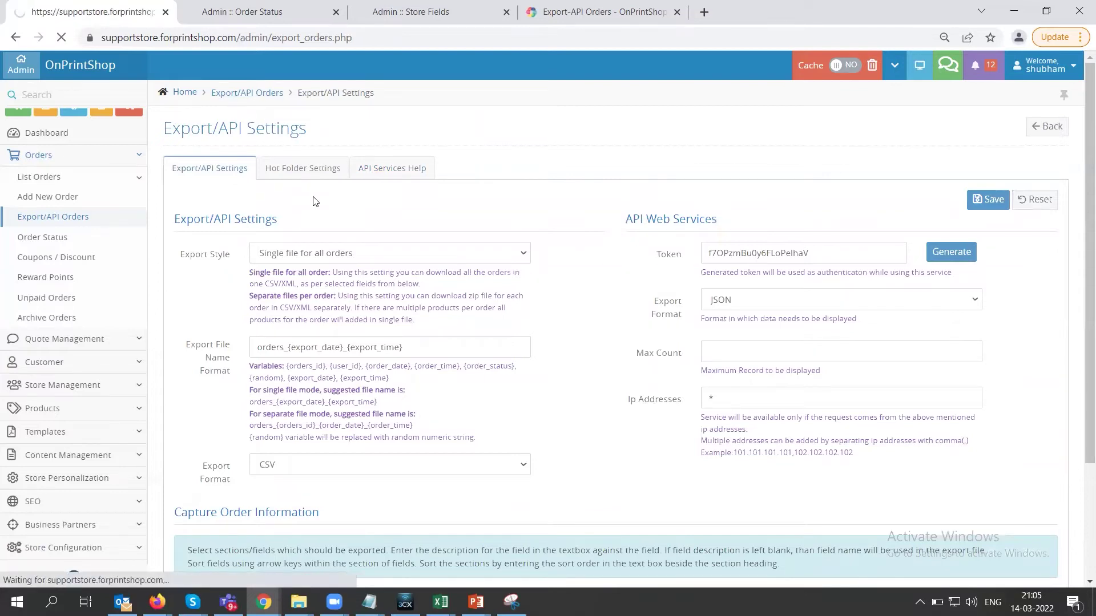
left_click(326, 243)
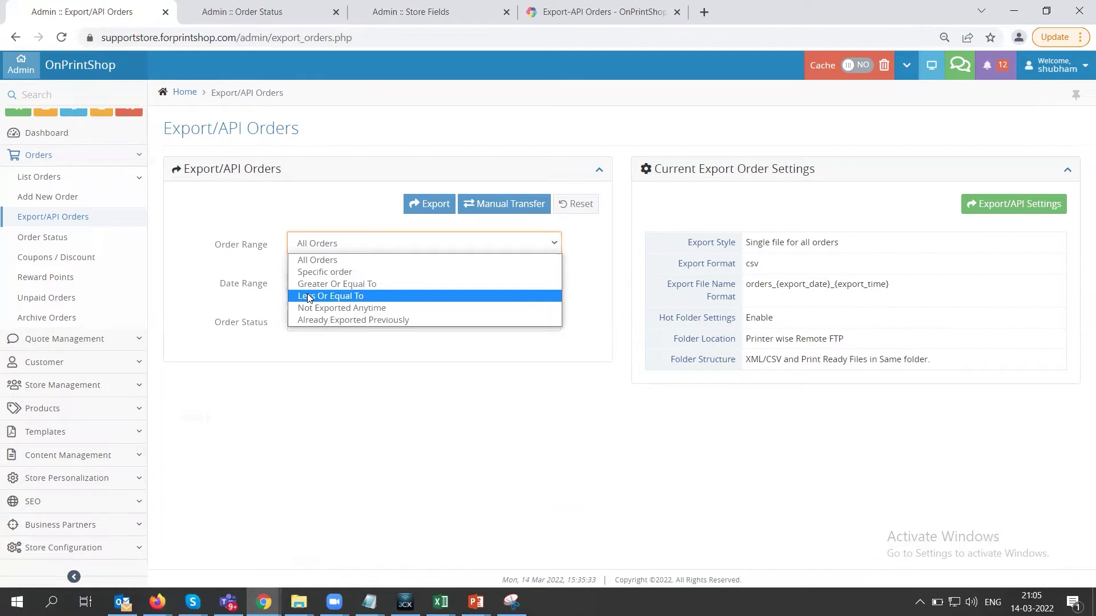
left_click(315, 261)
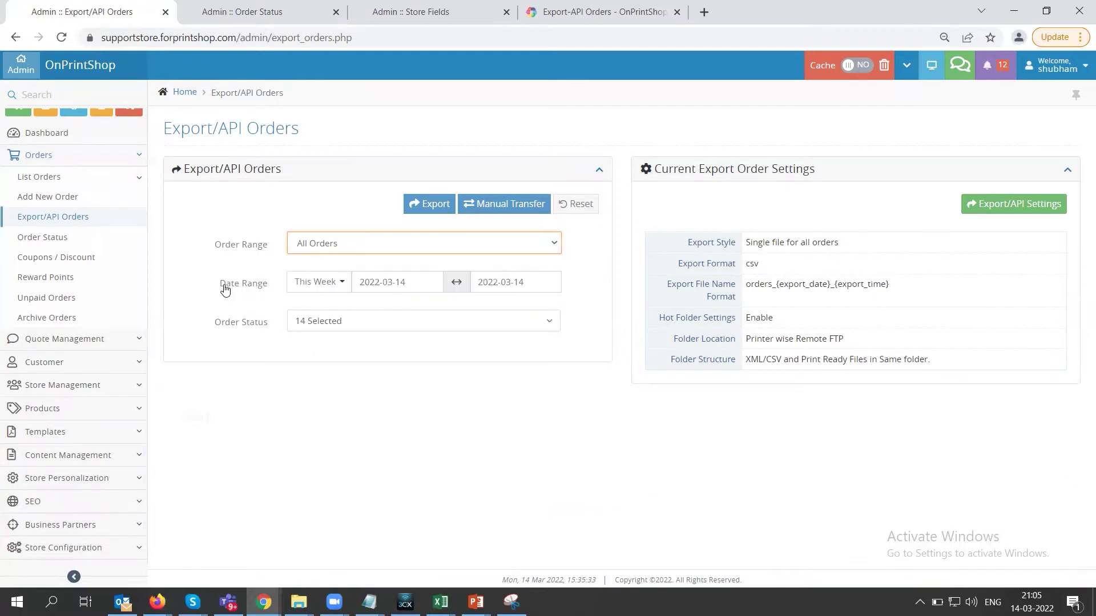
left_click(320, 282)
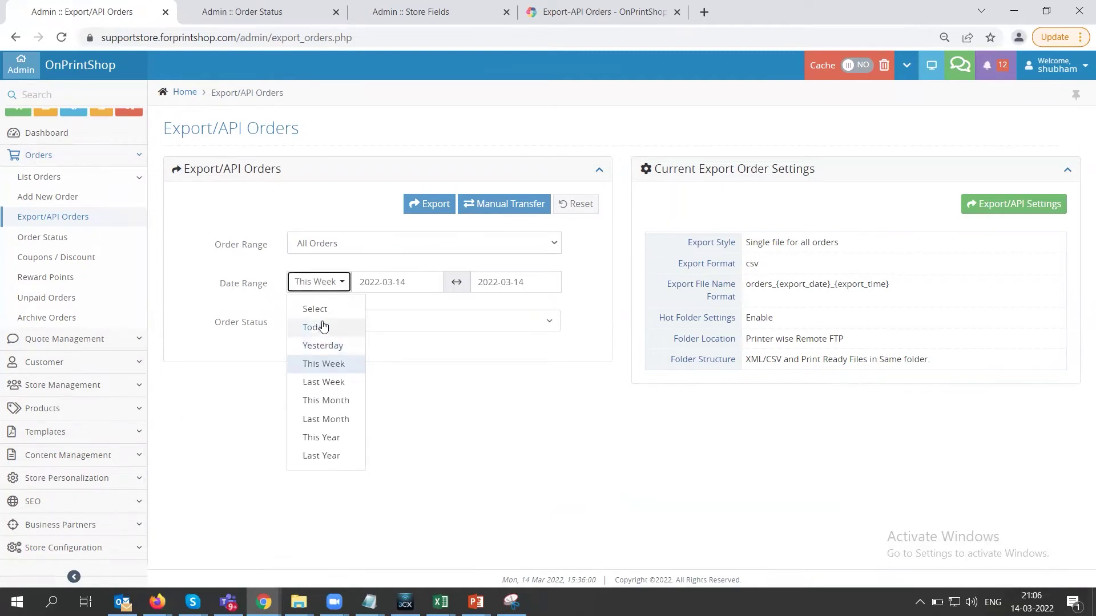
left_click(326, 400)
key("Down")
left_click(429, 205)
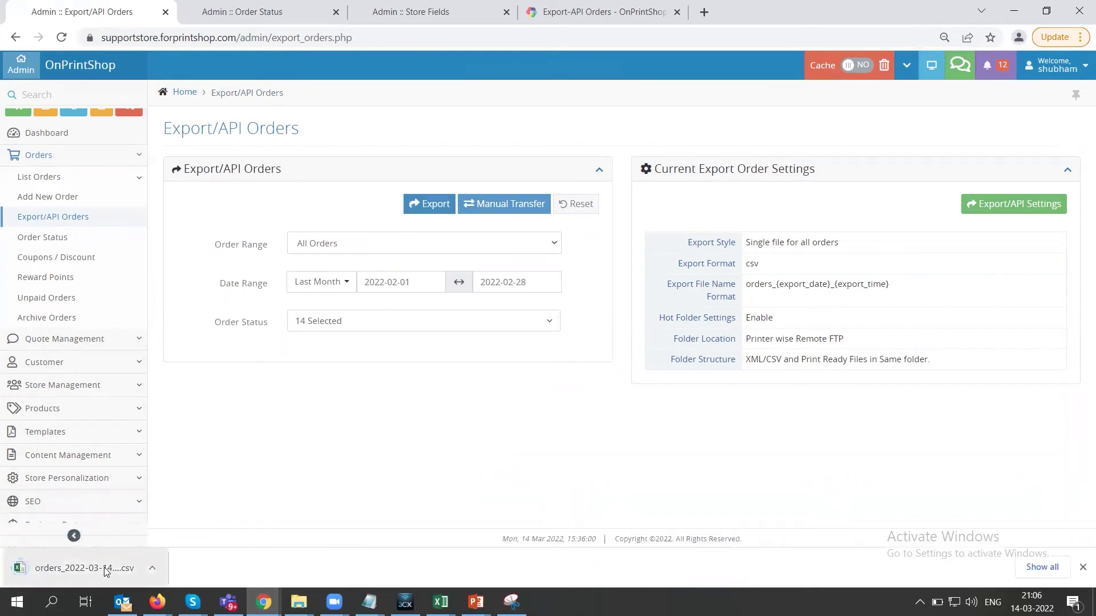
Open the exported orders CSV in Excel, fit the shipping_mode column to its contents, and return to the browser.
left_click(104, 571)
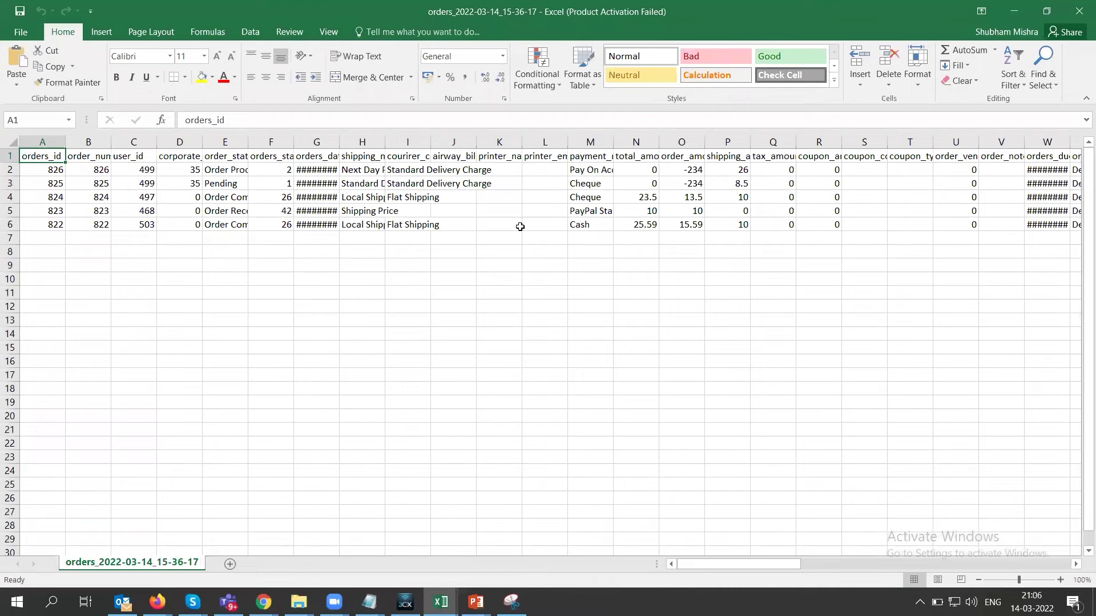
double_click(385, 142)
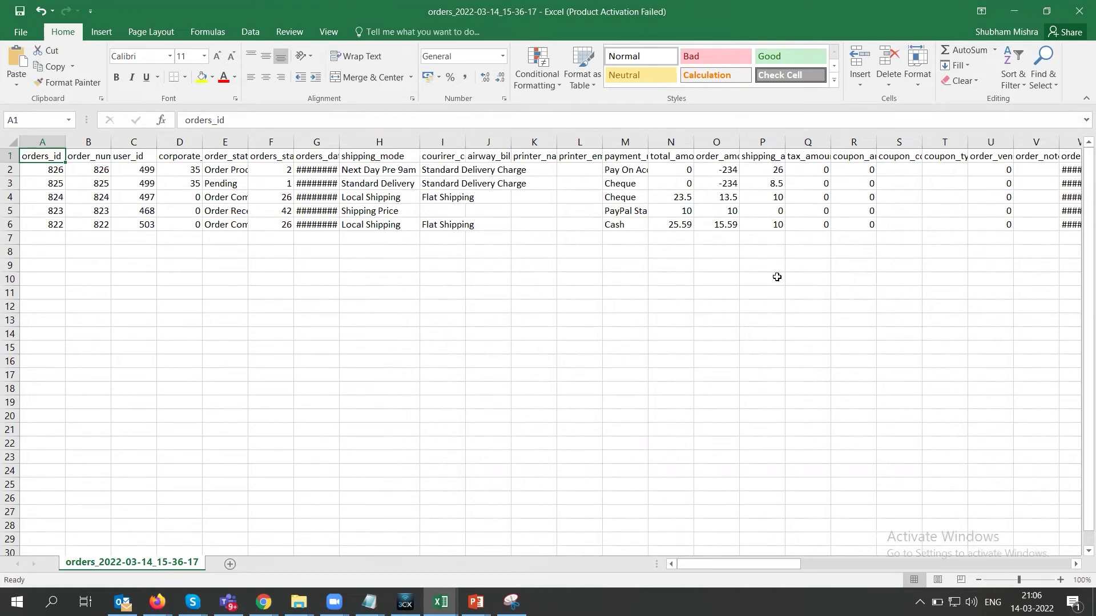
left_click(1014, 13)
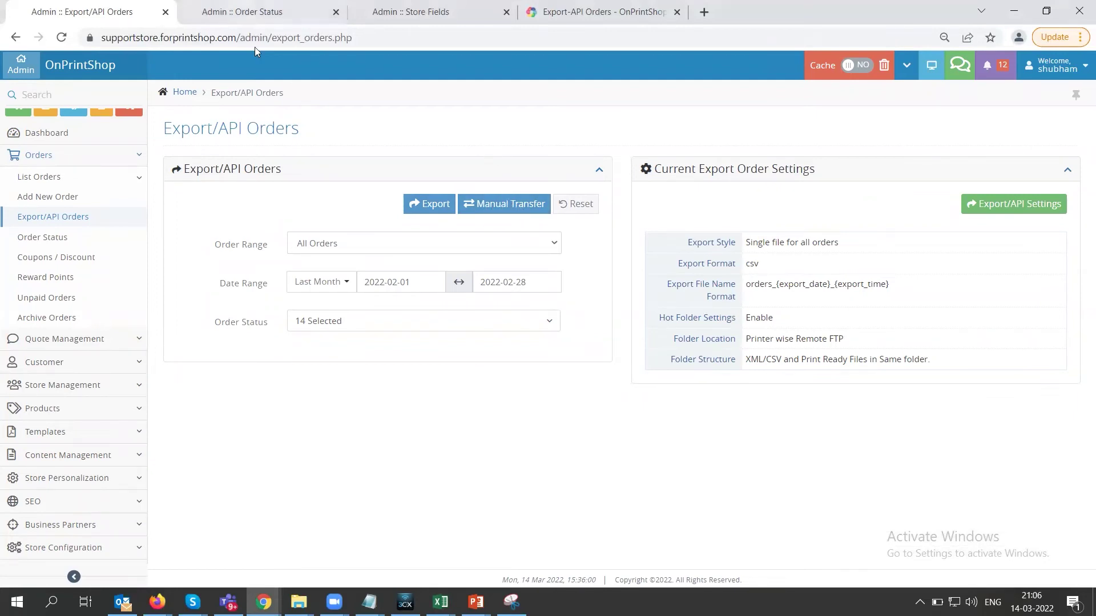
Switch to the Order Status page and examine the default Pending status and the Order Product Status list.
left_click(251, 11)
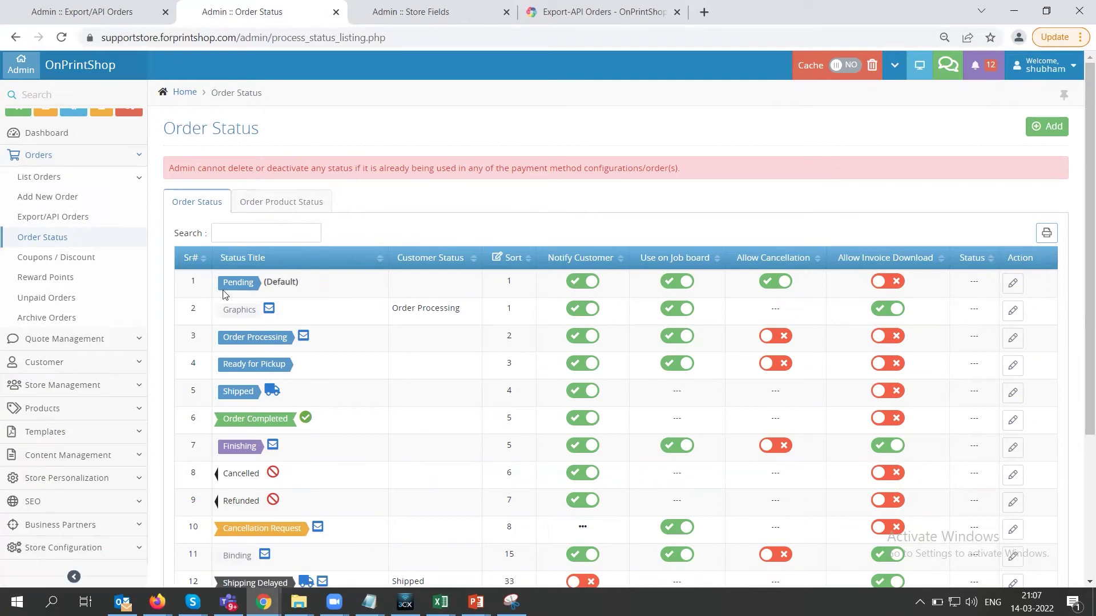
left_click_drag(225, 284, 252, 284)
left_click(225, 286)
left_click_drag(225, 285, 247, 285)
left_click(281, 202)
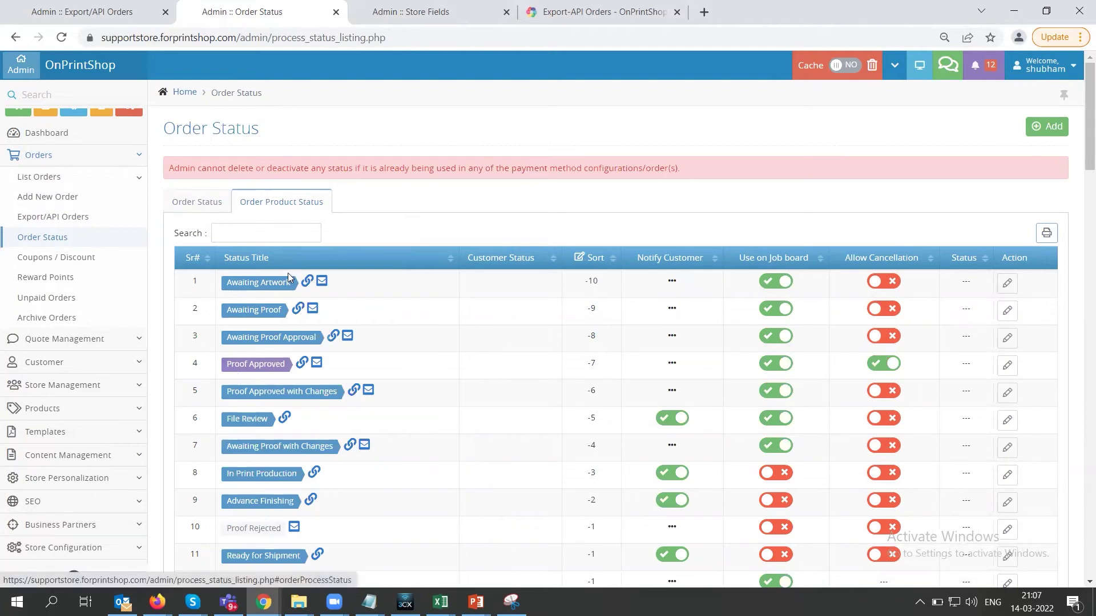
Check the order status linked to Awaiting Artwork, examine the default Pending status's edit form, and return to the Order Status list.
mouse_move(307, 281)
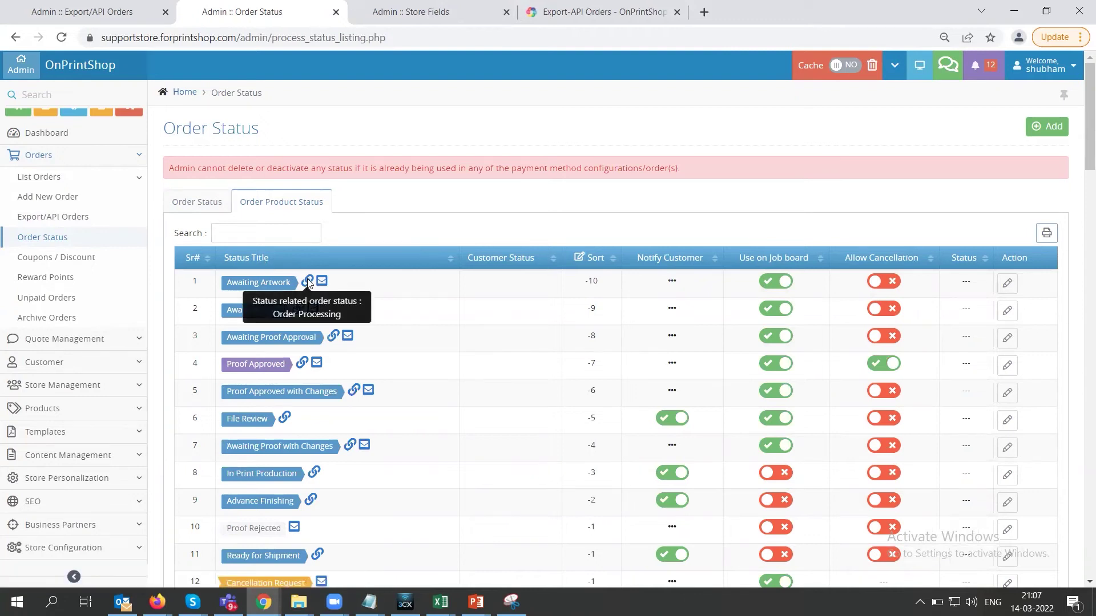
left_click(193, 202)
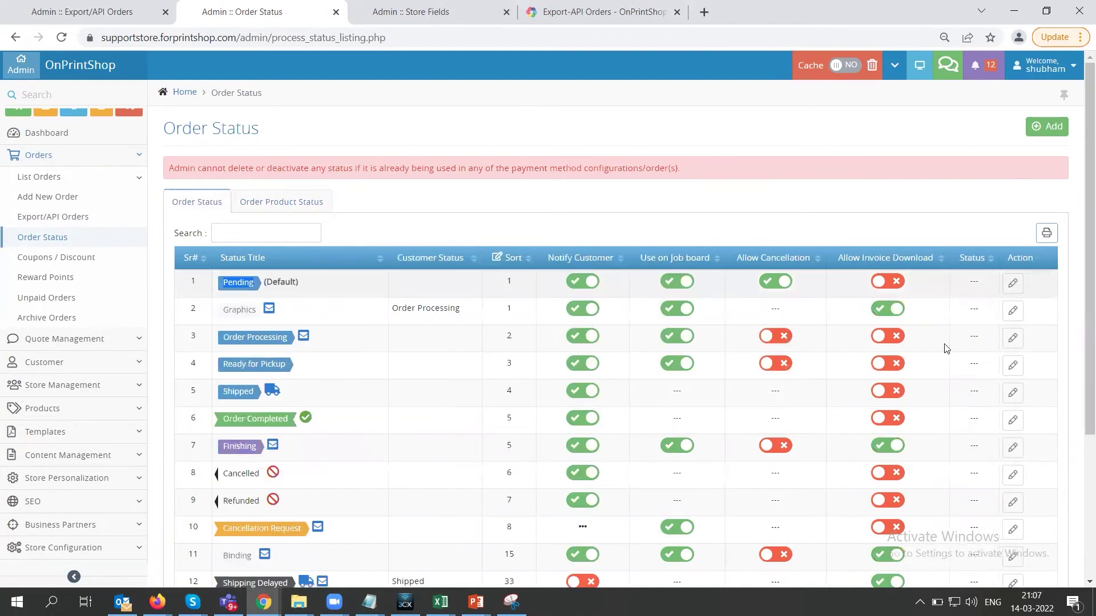
left_click(1014, 285)
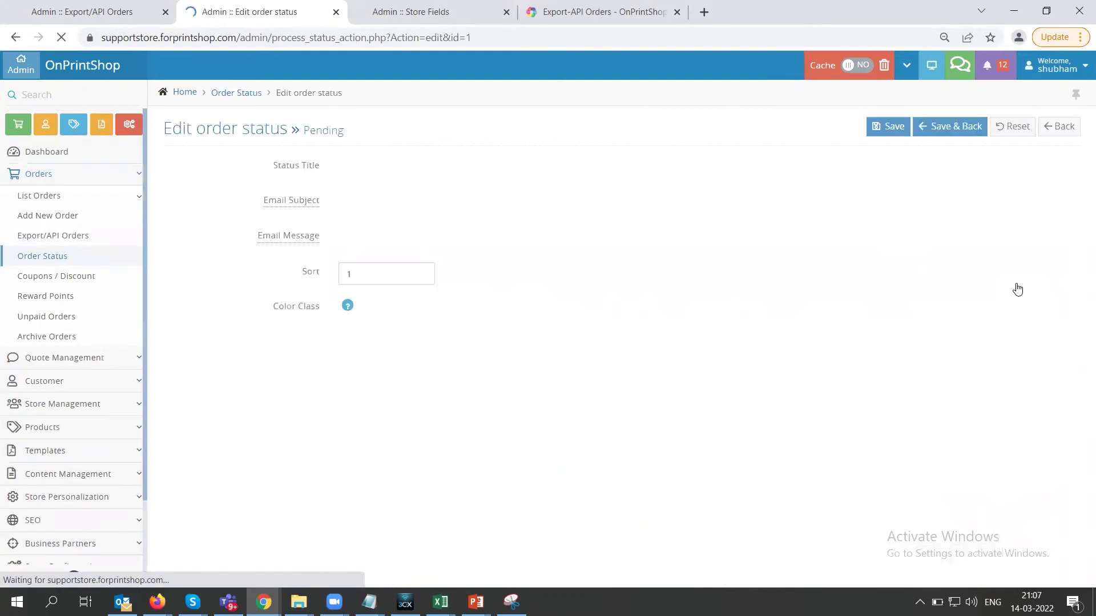
left_click(387, 166)
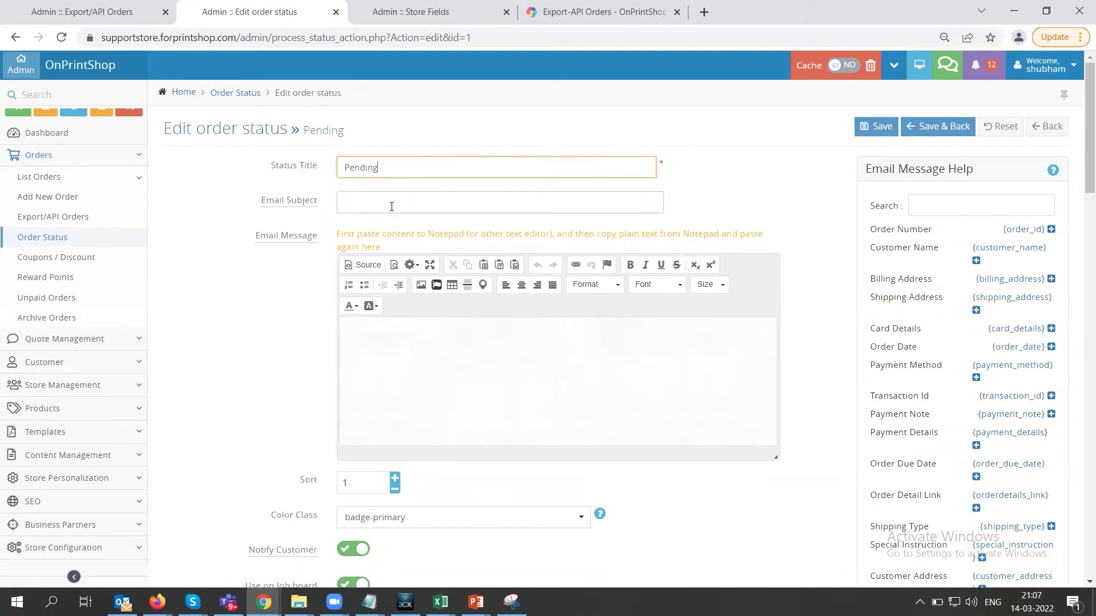
left_click(360, 203)
left_click(427, 376)
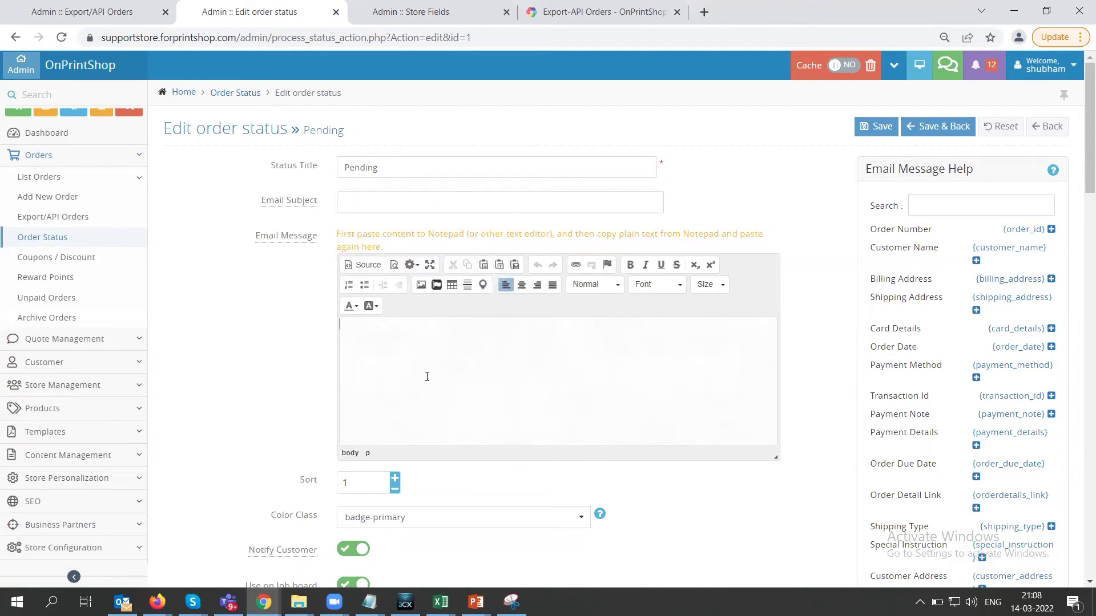
scroll(450, 428, "down", 4)
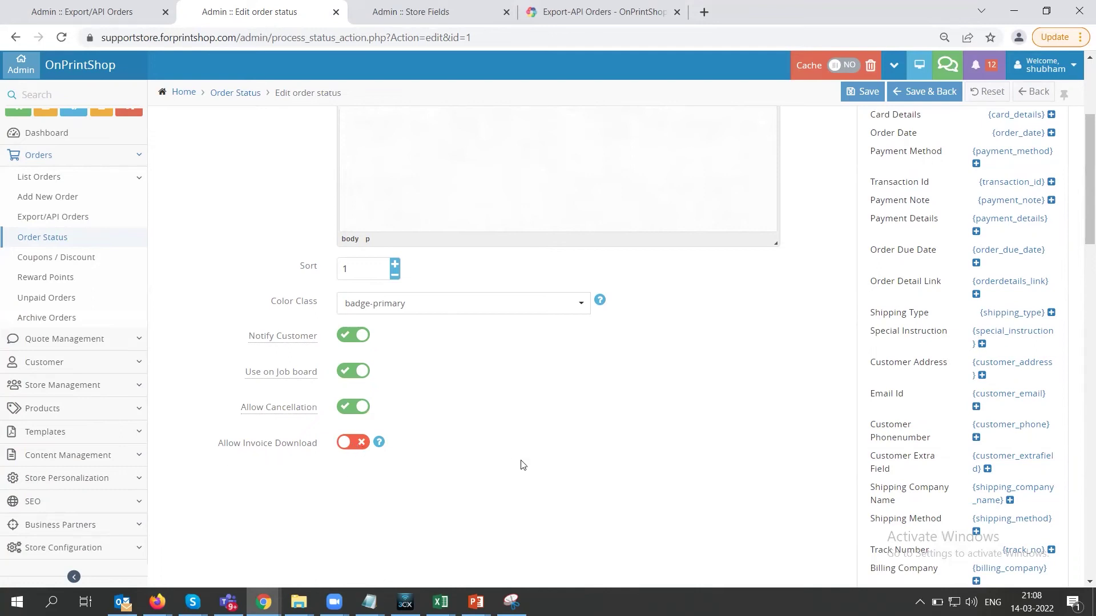
scroll(563, 448, "up", 4)
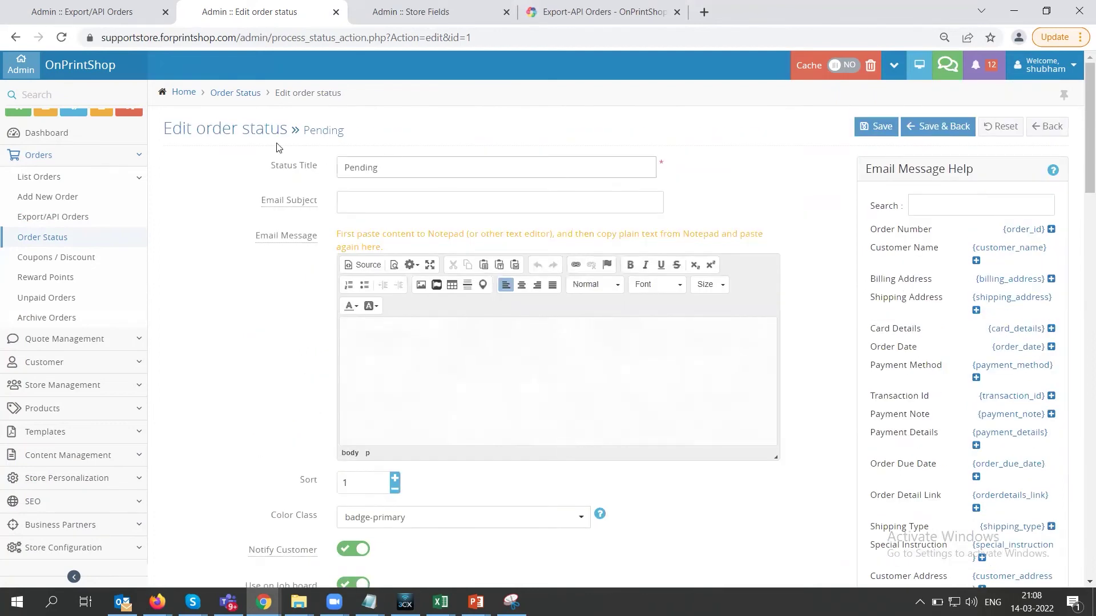
left_click(235, 93)
Open the Awaiting Artwork product status for editing and view the related order status options, choosing Order Processing.
left_click(281, 201)
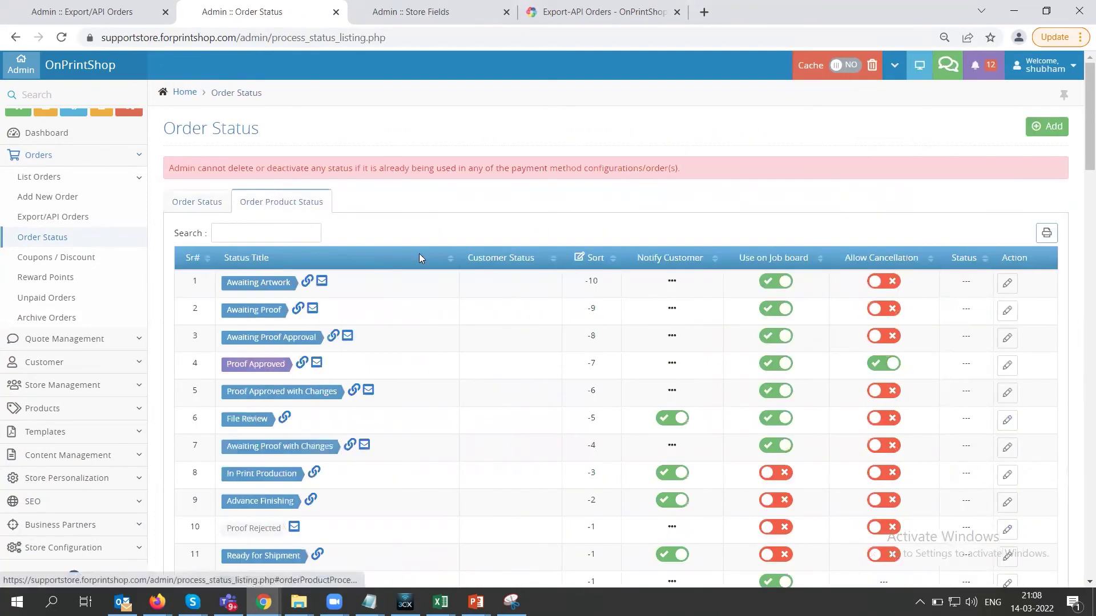
left_click(1007, 283)
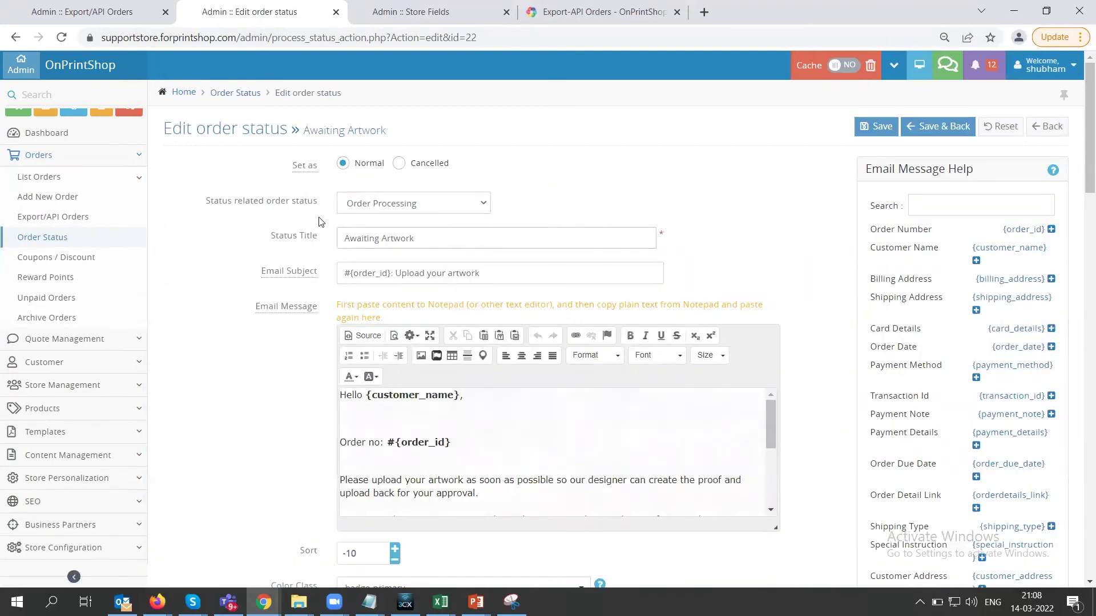
left_click(362, 205)
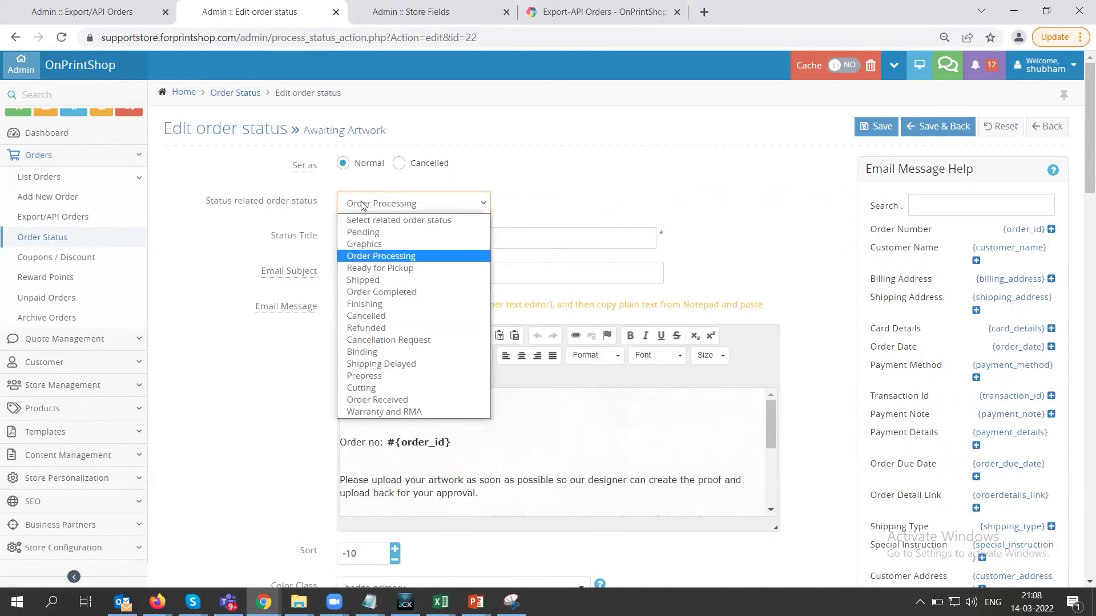
left_click(356, 260)
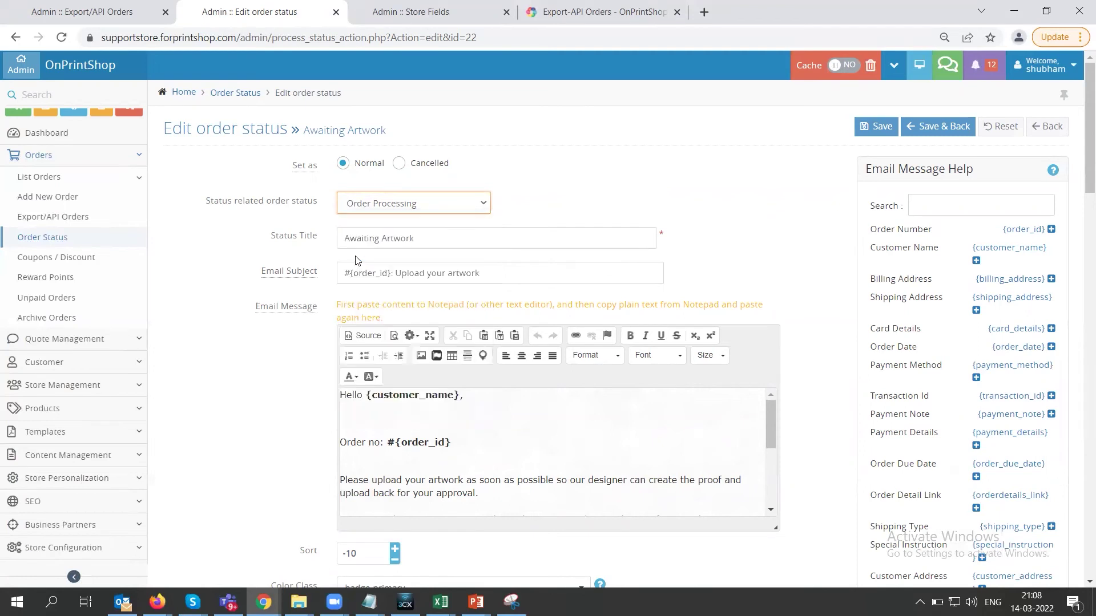
left_click(370, 204)
left_click(205, 235)
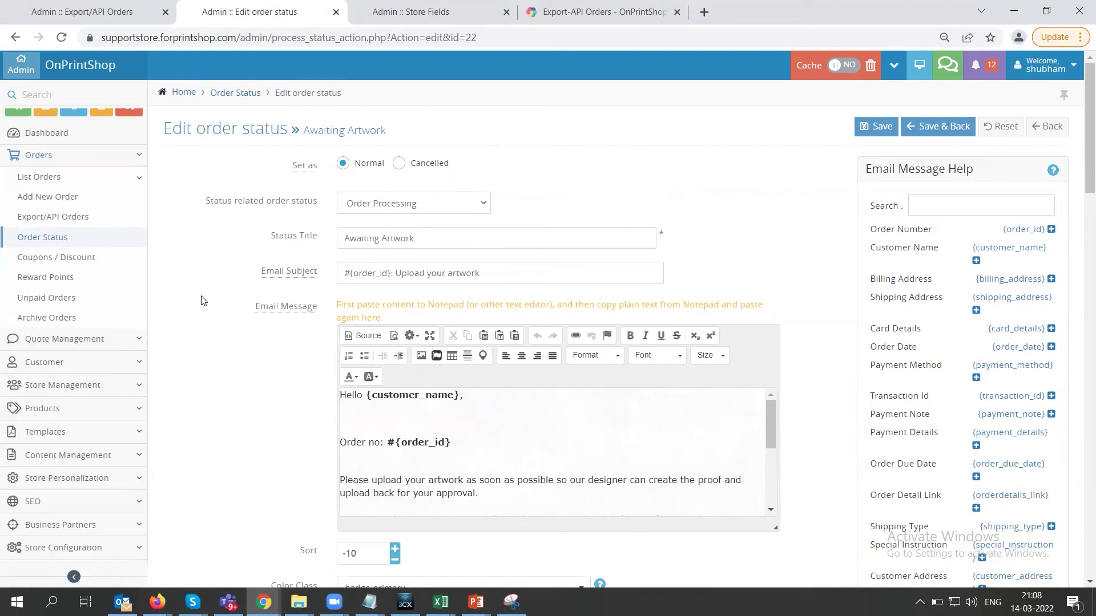
Examine the email subject, email message and cancellation settings of Awaiting Artwork, and return to the Order Status list.
left_click_drag(352, 273, 530, 274)
left_click(530, 274)
scroll(342, 400, "down", 5)
mouse_move(272, 273)
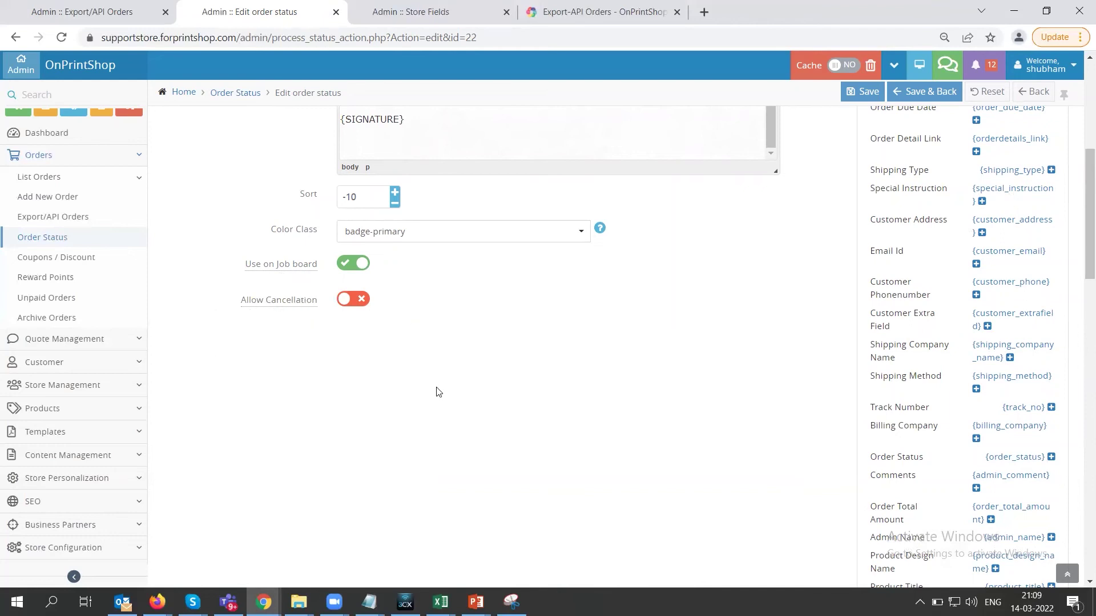
scroll(438, 392, "up", 2)
scroll(438, 391, "up", 3)
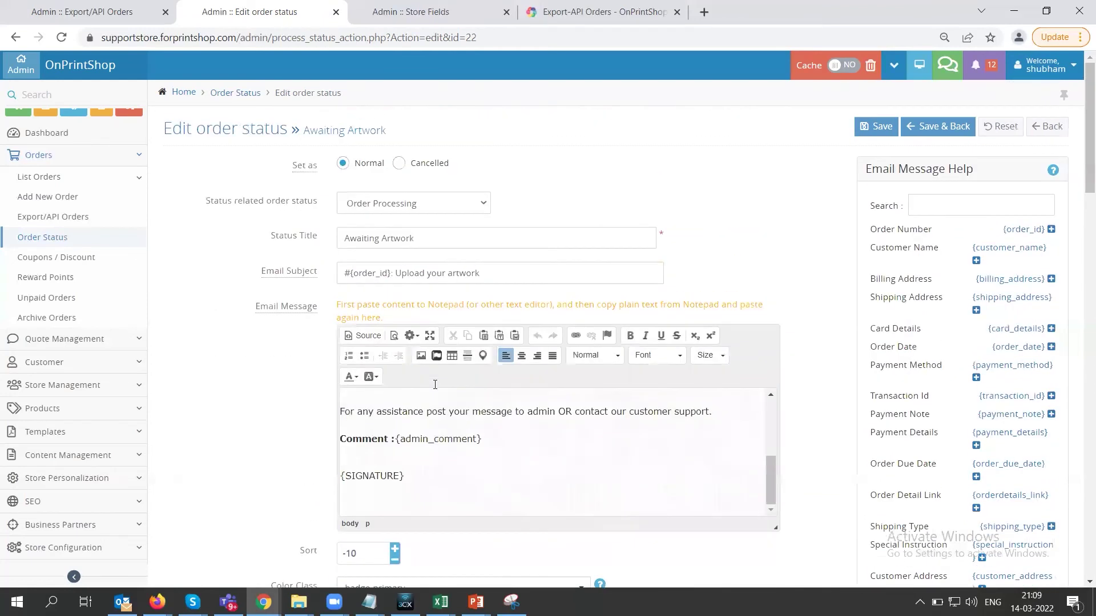
left_click(252, 94)
Open a new order status form and examine its title, email subject, email message and Email Message Help variables.
scroll(428, 300, "up", 1)
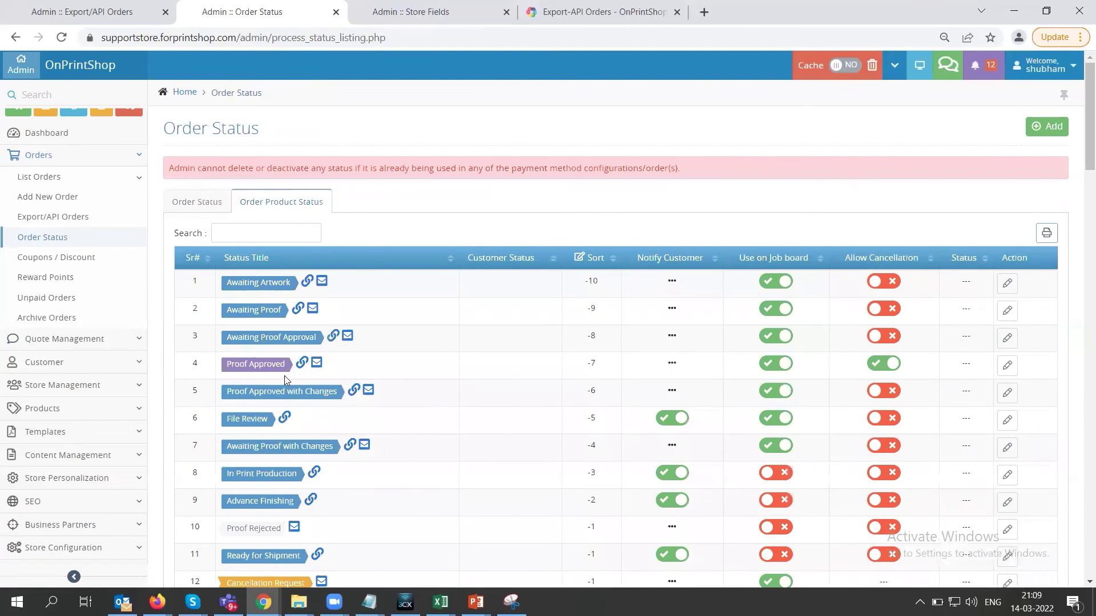
scroll(268, 353, "down", 1)
scroll(279, 387, "up", 1)
left_click(1048, 127)
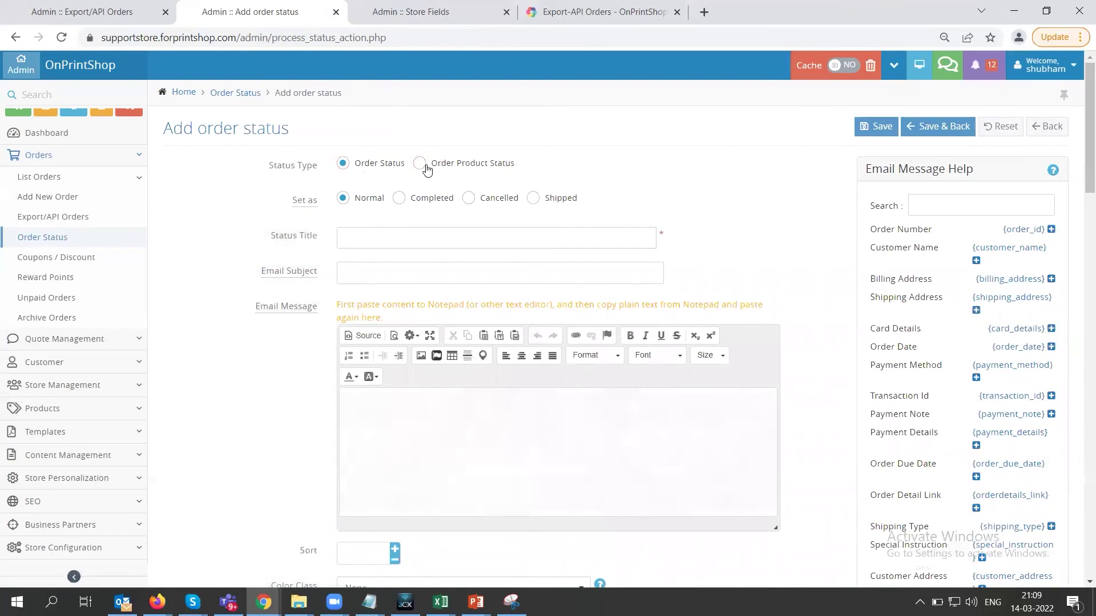
left_click(362, 238)
left_click(361, 273)
left_click(375, 412)
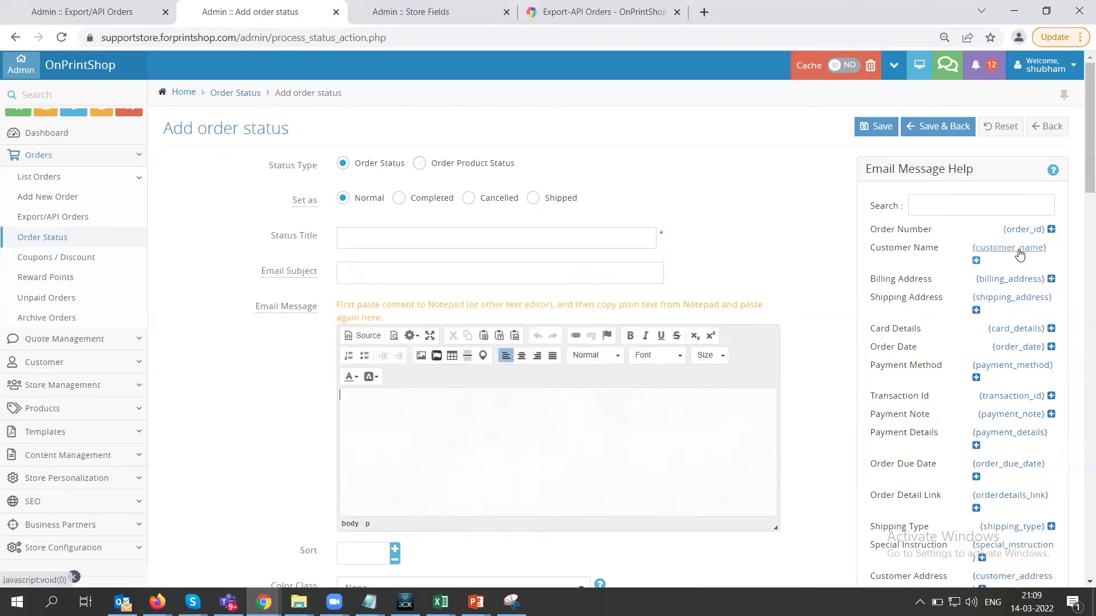
scroll(1010, 311, "down", 3)
scroll(944, 204, "up", 3)
left_click(945, 204)
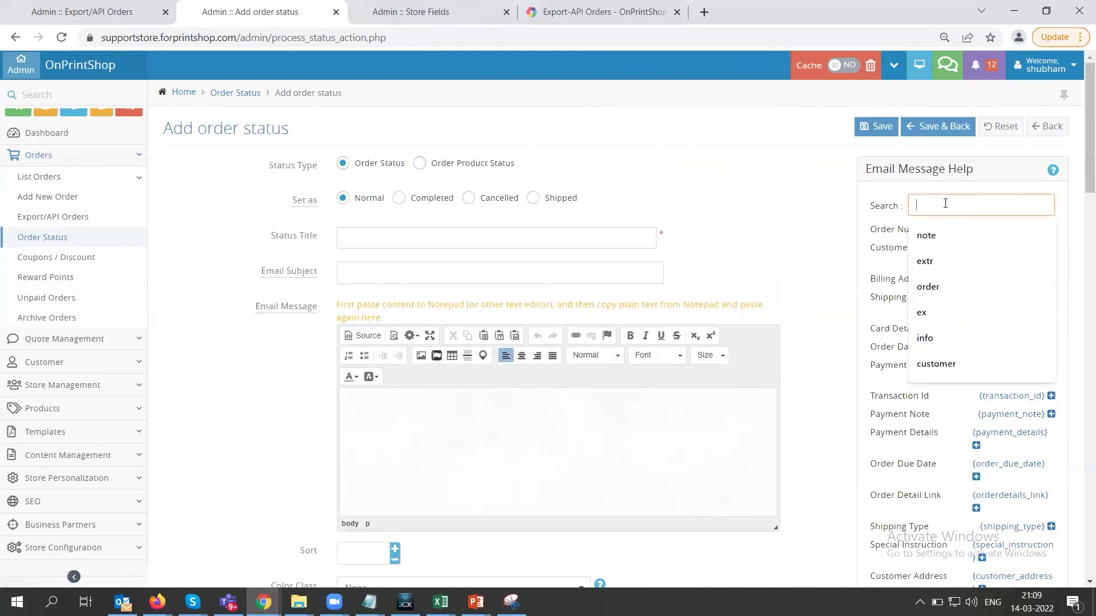
left_click(781, 222)
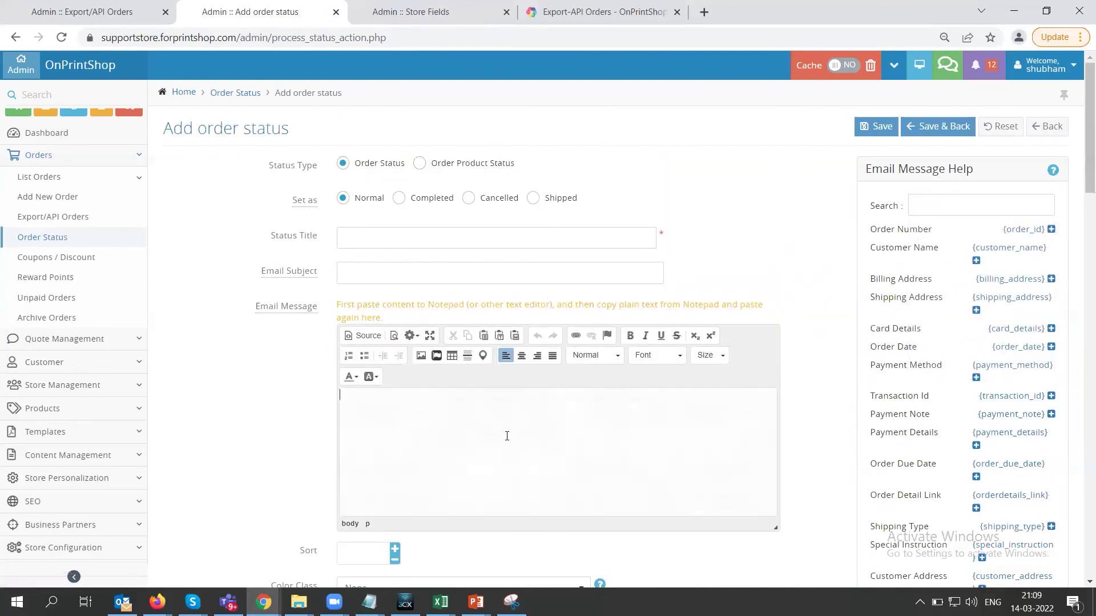
Write the greeting "Hello {customer_name}," in the new status's email message, inserting the customer name variable from Email Message Help.
left_click(975, 261)
type("Hello")
left_click(501, 401)
type(",")
Enable Notify Customer for the new status, and switch Internal Status on and back off to view the Customer Status option.
scroll(256, 399, "down", 4)
mouse_move(296, 419)
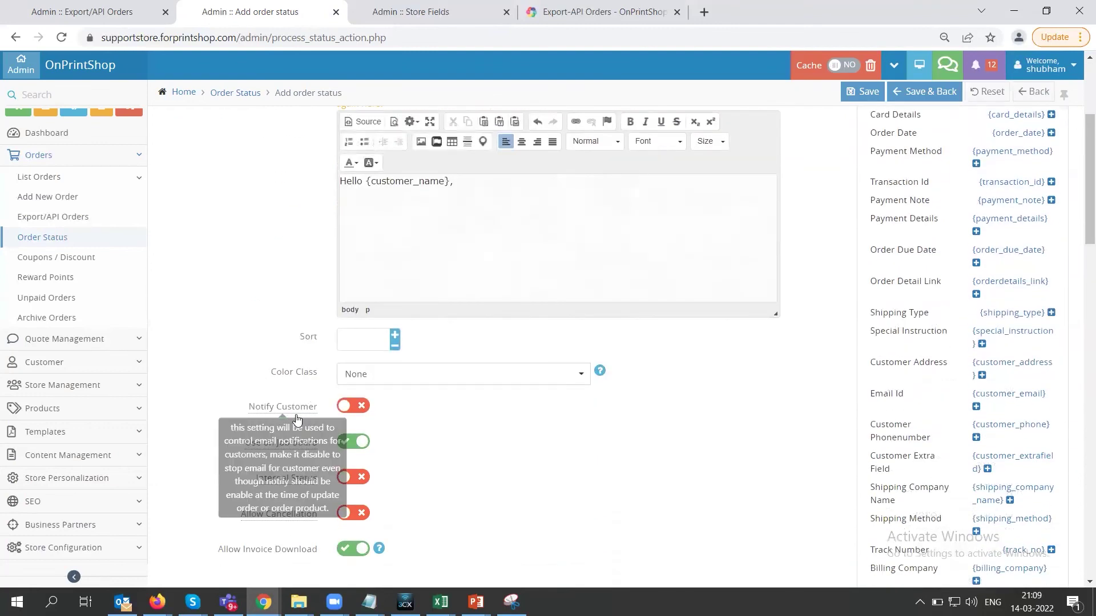
scroll(297, 419, "down", 2)
left_click(354, 263)
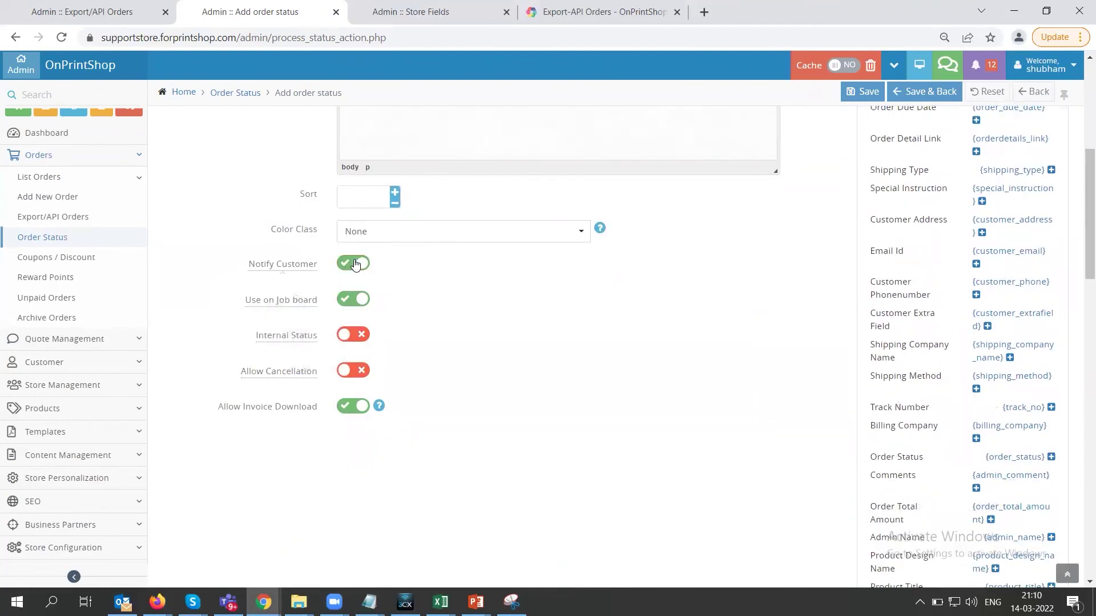
left_click(343, 342)
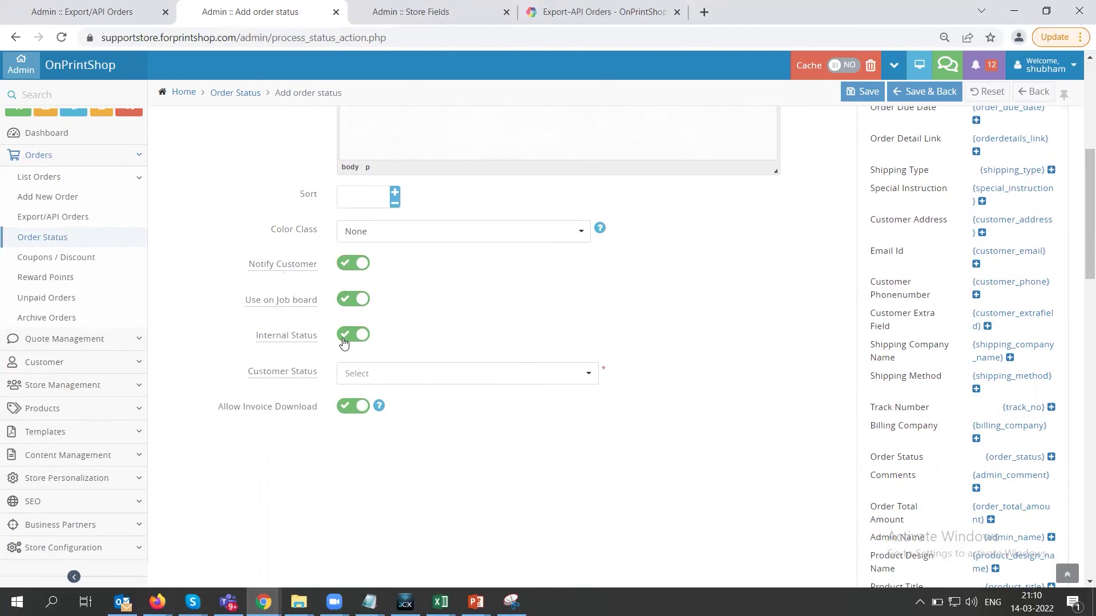
left_click(344, 340)
left_click(358, 375)
left_click(359, 376)
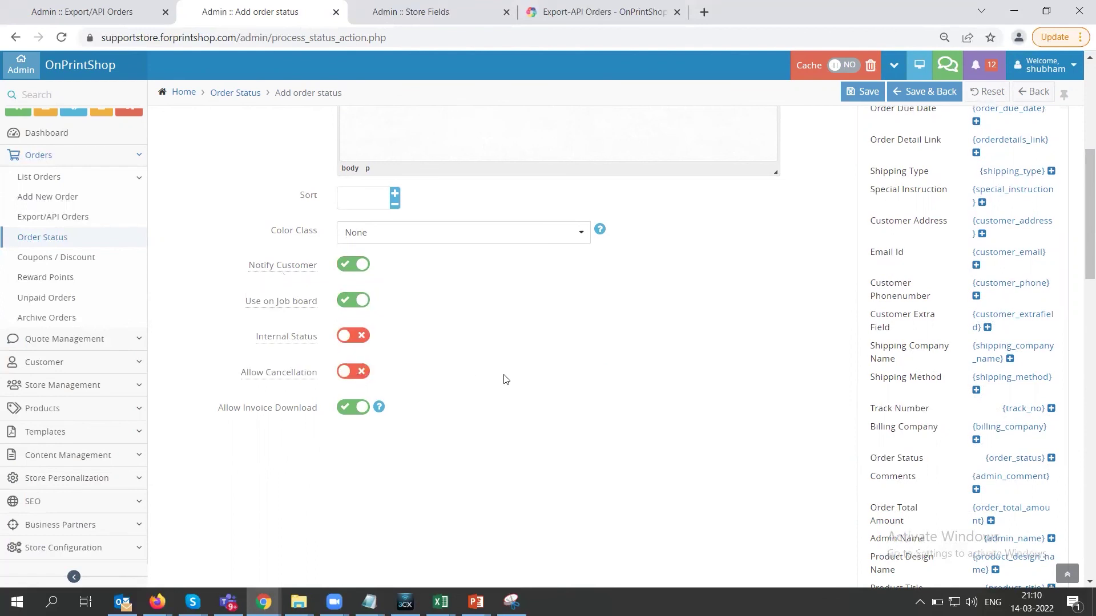
Review the remaining settings of the new status form, leave it without saving, and return to the Order Status list.
scroll(502, 376, "up", 7)
scroll(340, 386, "down", 6)
scroll(340, 387, "down", 2)
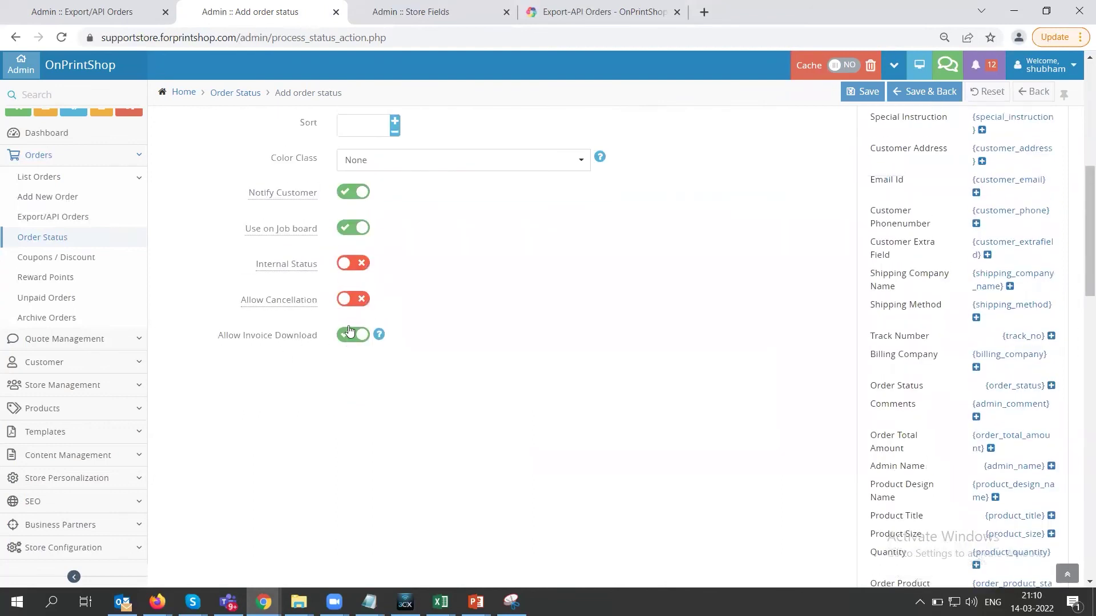
mouse_move(306, 237)
scroll(352, 136, "up", 8)
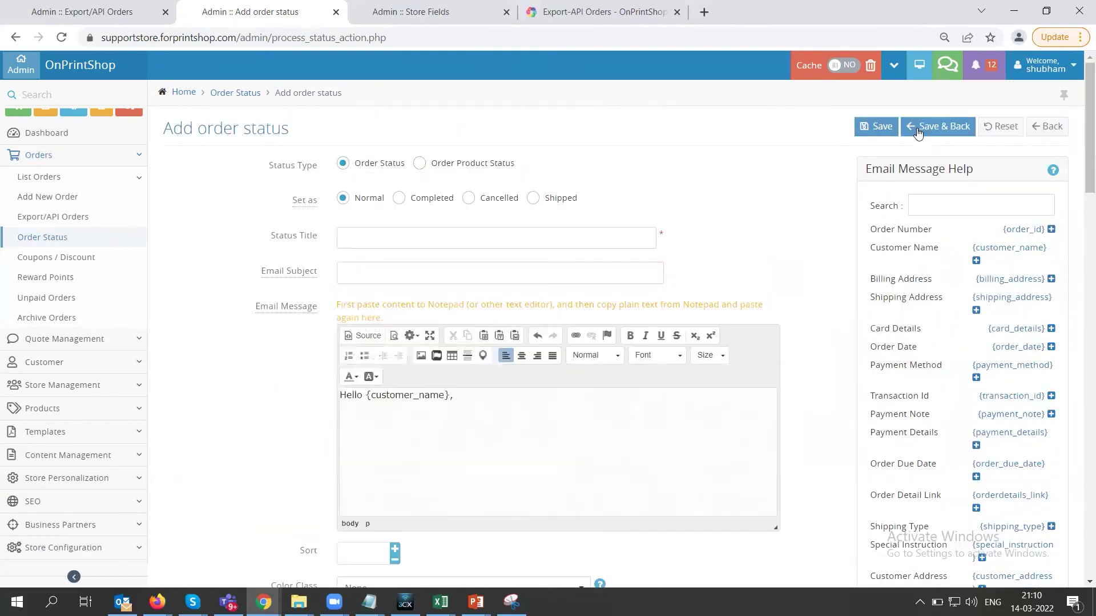
left_click(225, 95)
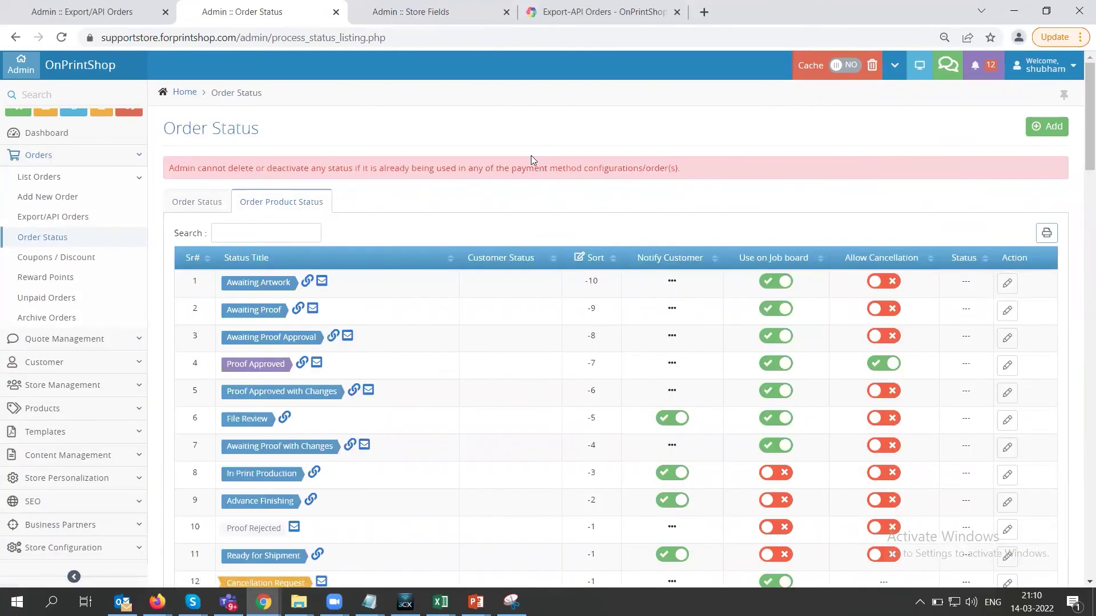
left_click(207, 205)
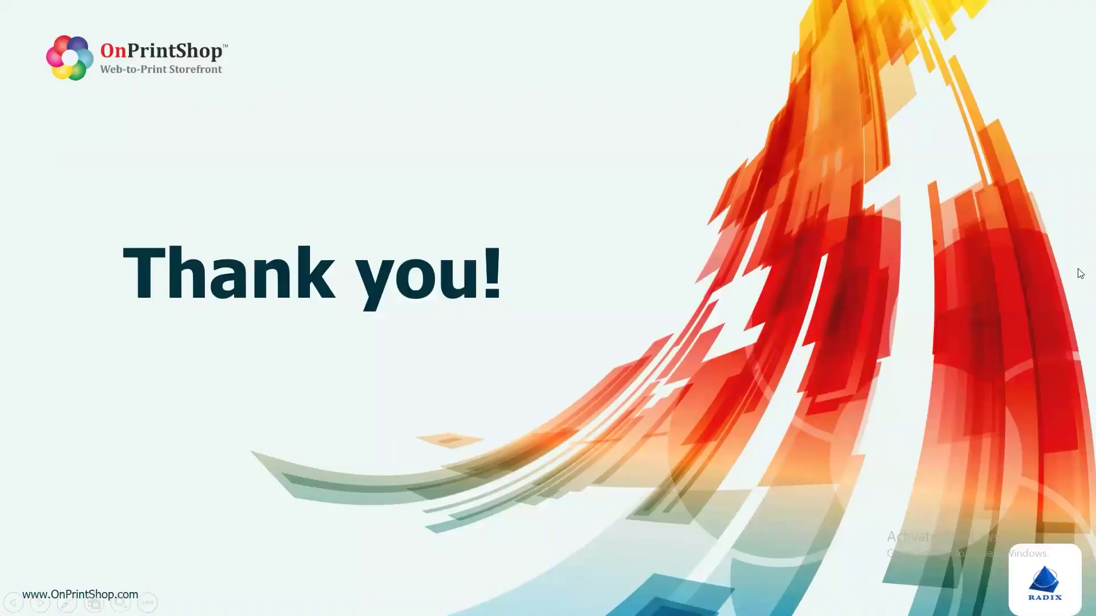